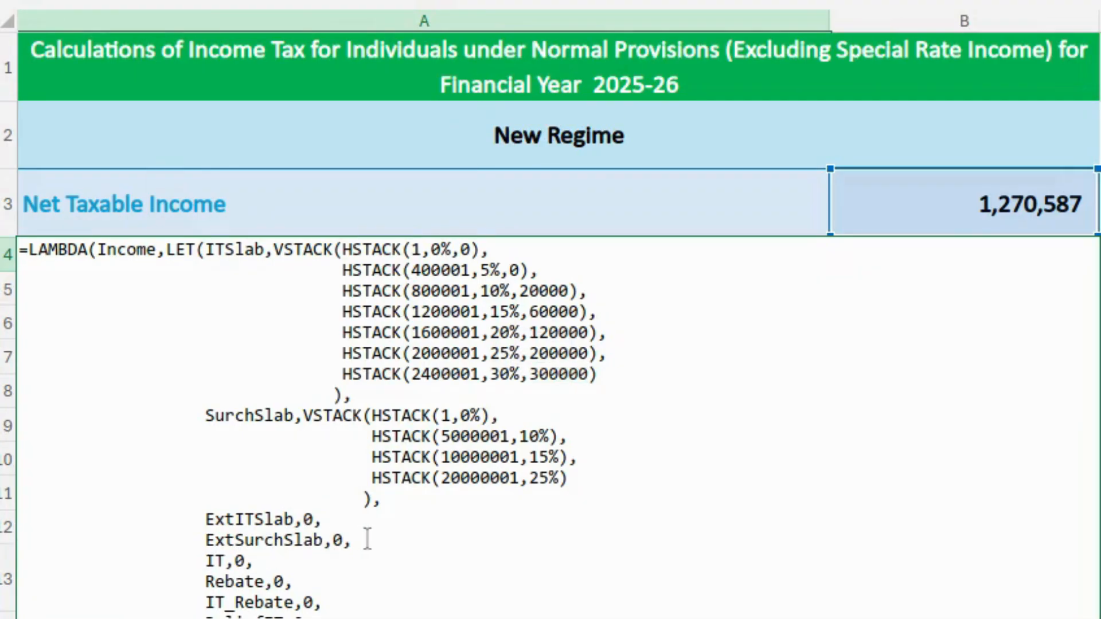
Replace the ExtITSlab placeholder with an XLOOKUP that looks up Income in CHOOSECOLS(ITSlab,1).
{"action": "scroll", "coordinate": [367, 539], "scroll_direction": "down", "scroll_amount": 4}
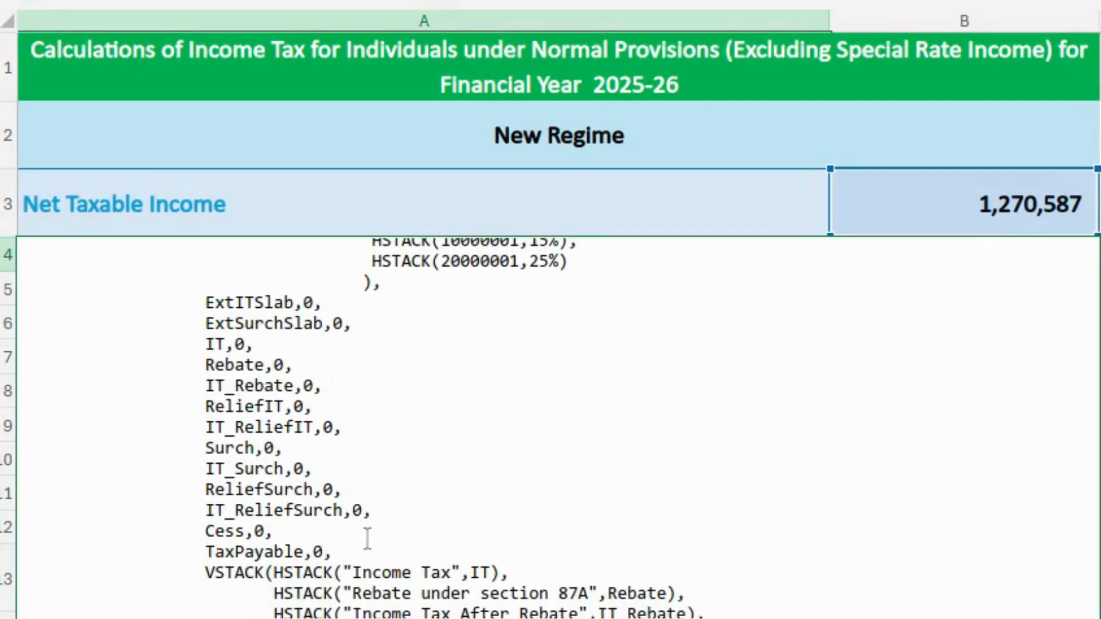
{"action": "scroll", "coordinate": [367, 539], "scroll_direction": "down", "scroll_amount": 3}
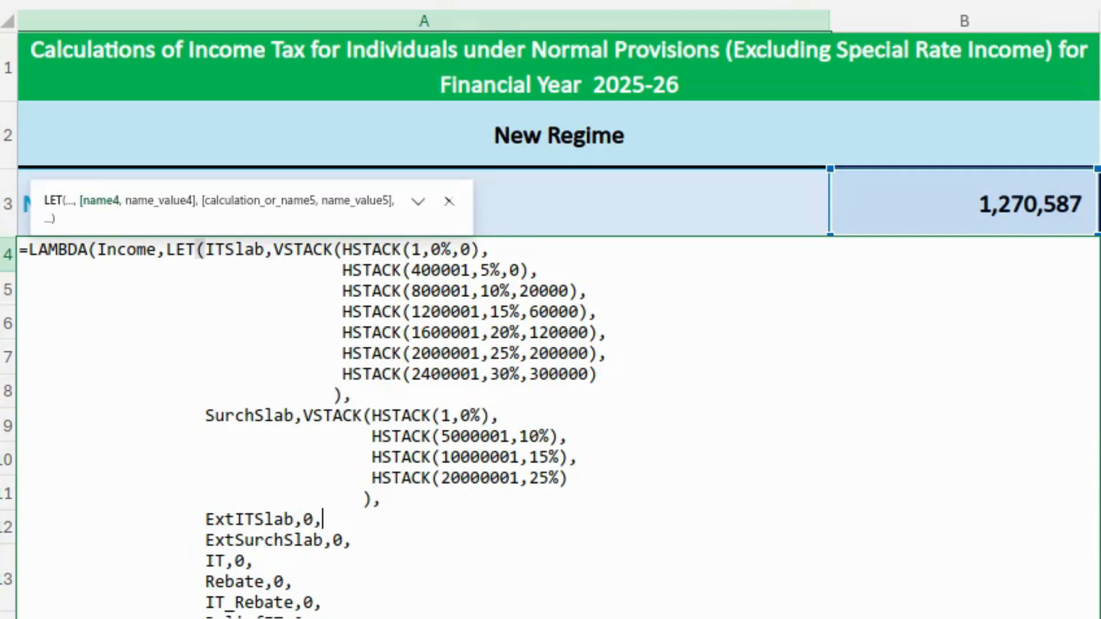
{"action": "key", "text": "BackSpace"}
{"action": "key", "text": "BackSpace"}
{"action": "type", "text": "XLOOKUP("}
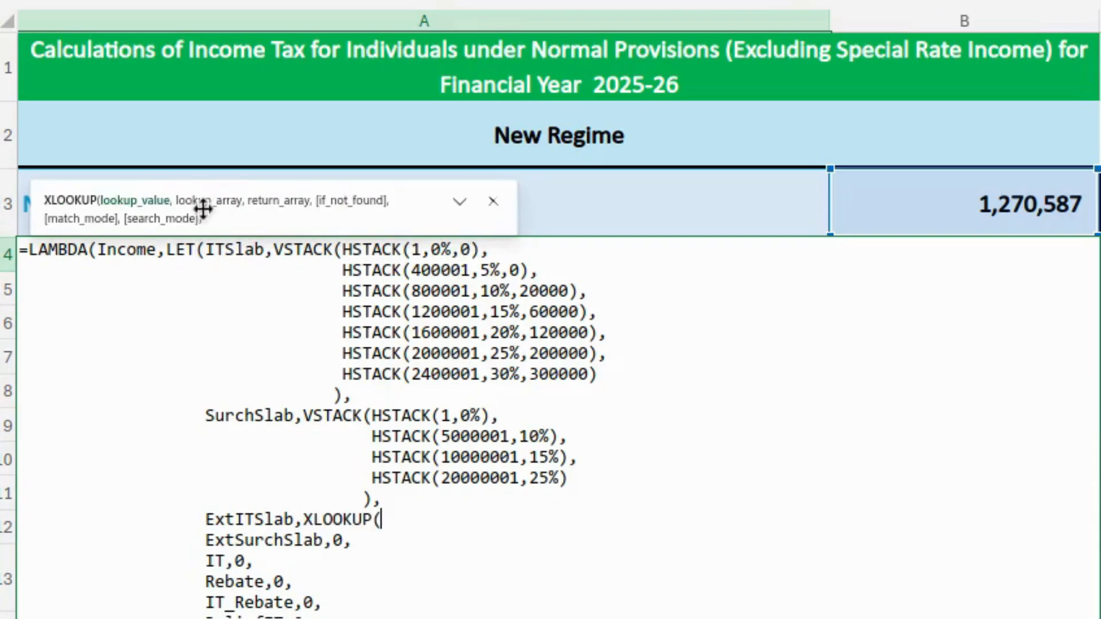
{"action": "mouse_move", "coordinate": [621, 423]}
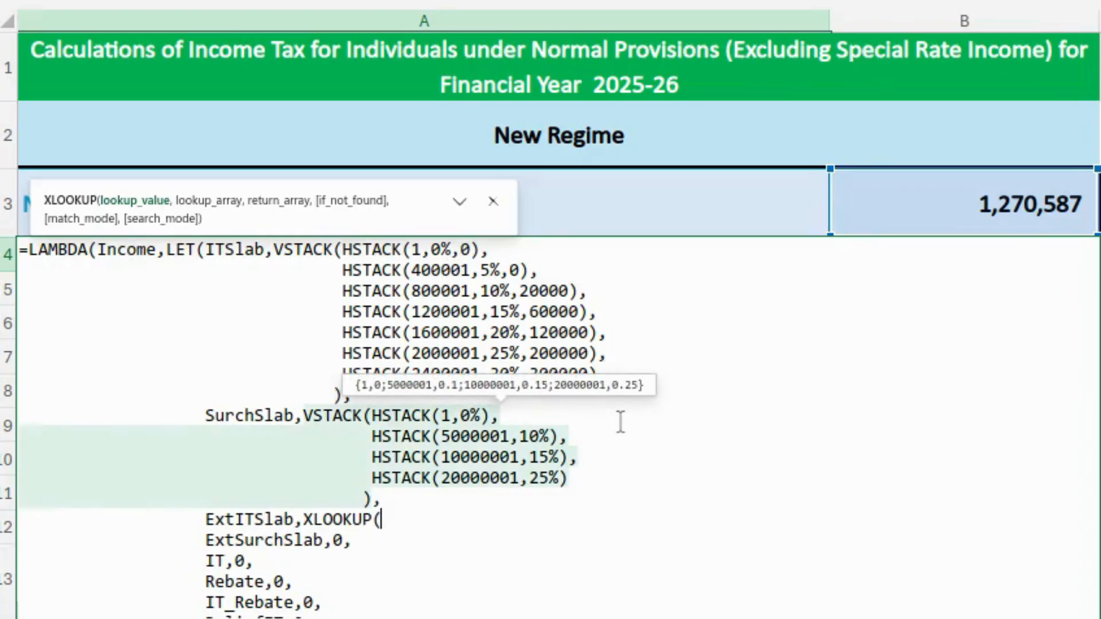
{"action": "type", "text": "Income"}
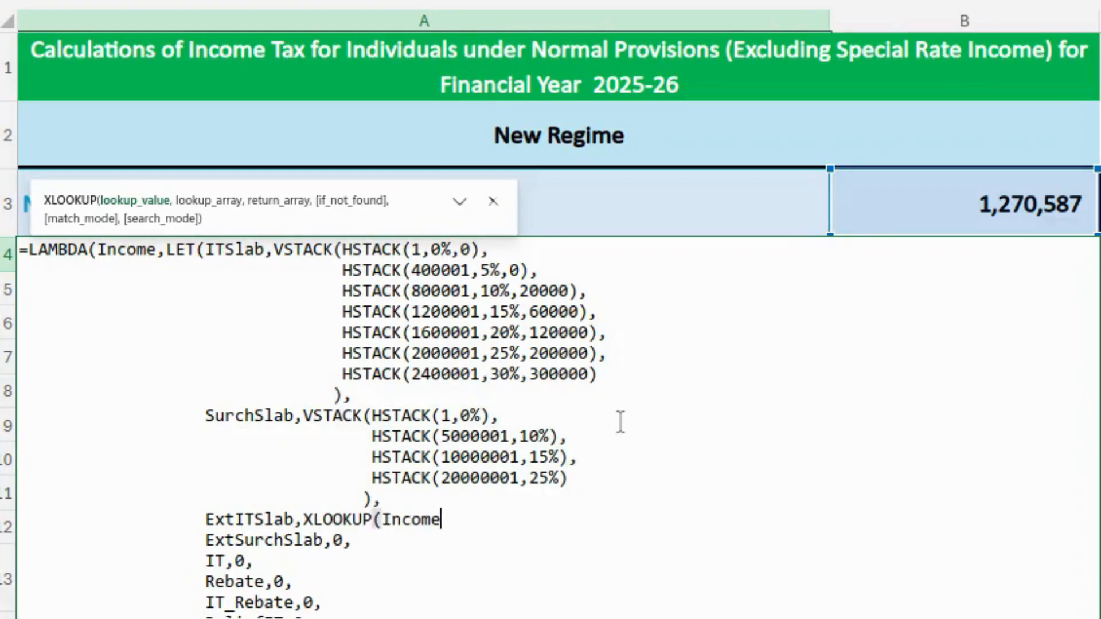
{"action": "type", "text": ","}
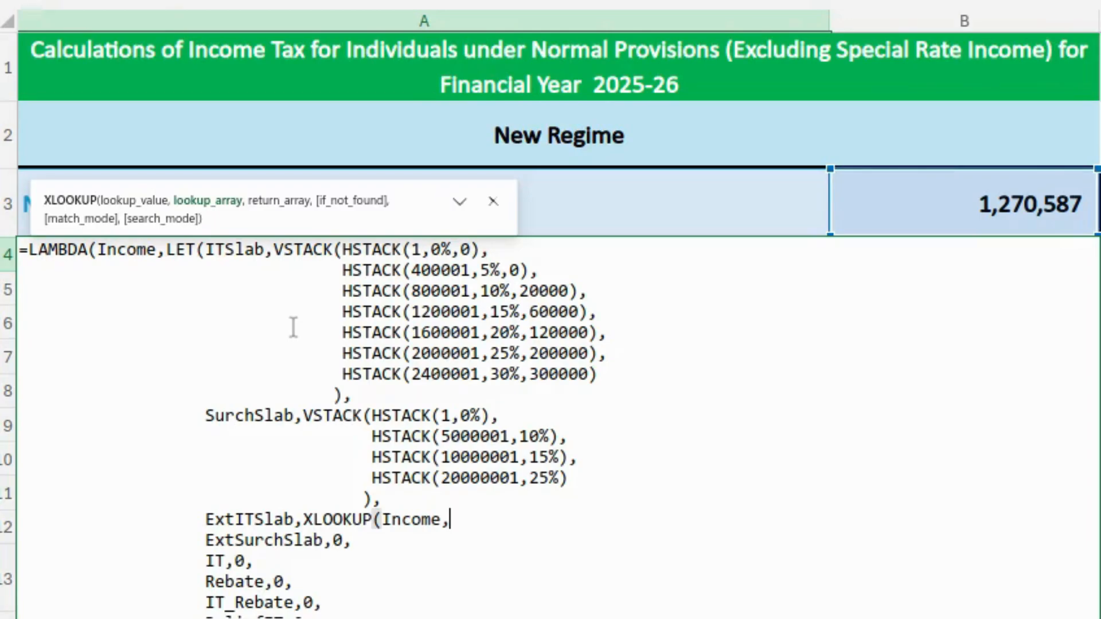
{"action": "type", "text": "CHOOSECOLS("}
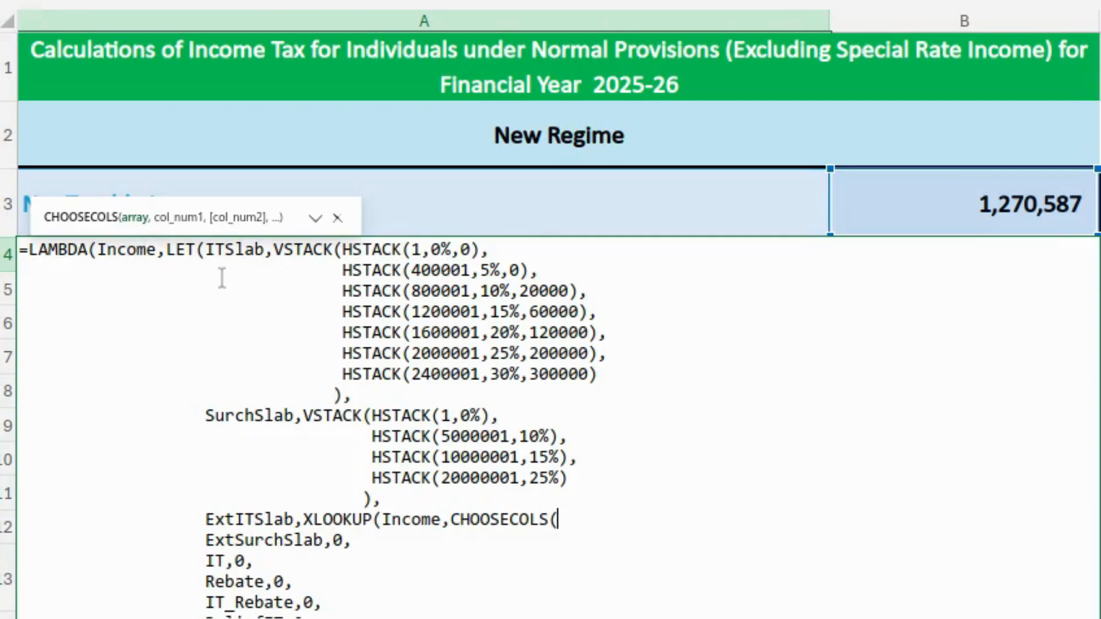
{"action": "type", "text": "ITSlab,"}
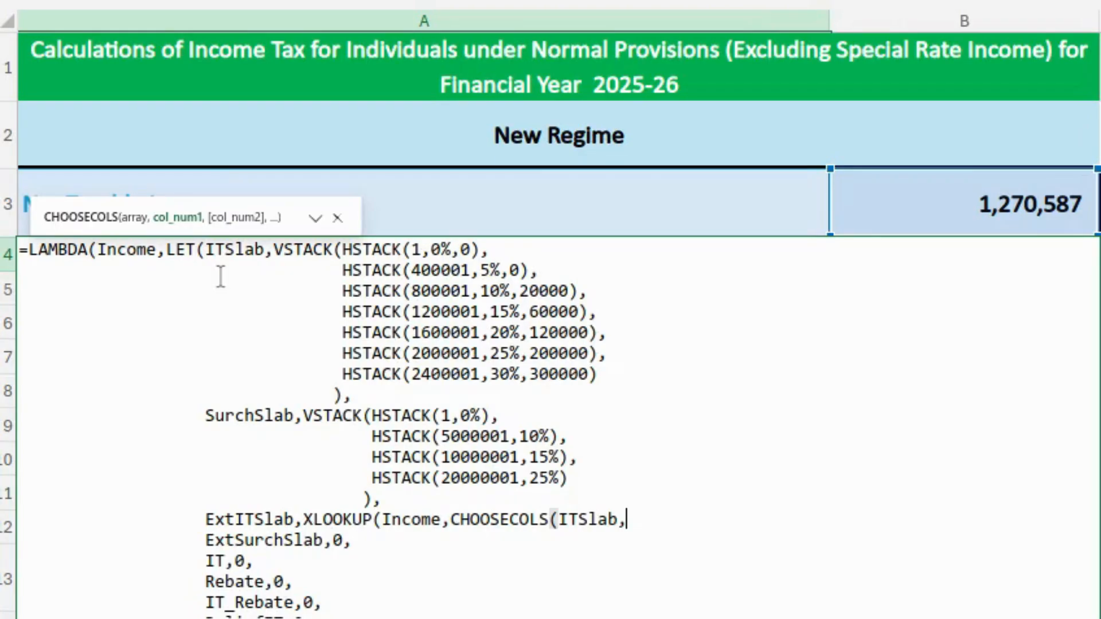
{"action": "type", "text": "1),"}
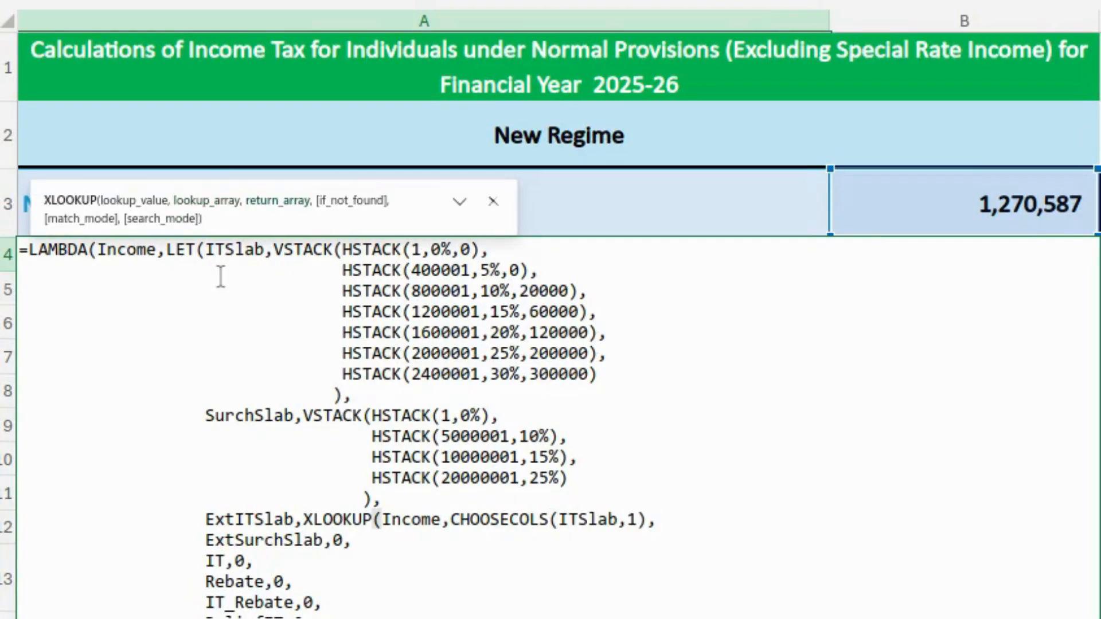
Give the ExtITSlab XLOOKUP the return array CHOOSECOLS(ITSlab,1,2,3).
{"action": "type", "text": "CHOOSECOLS(ITSlab,1)"}
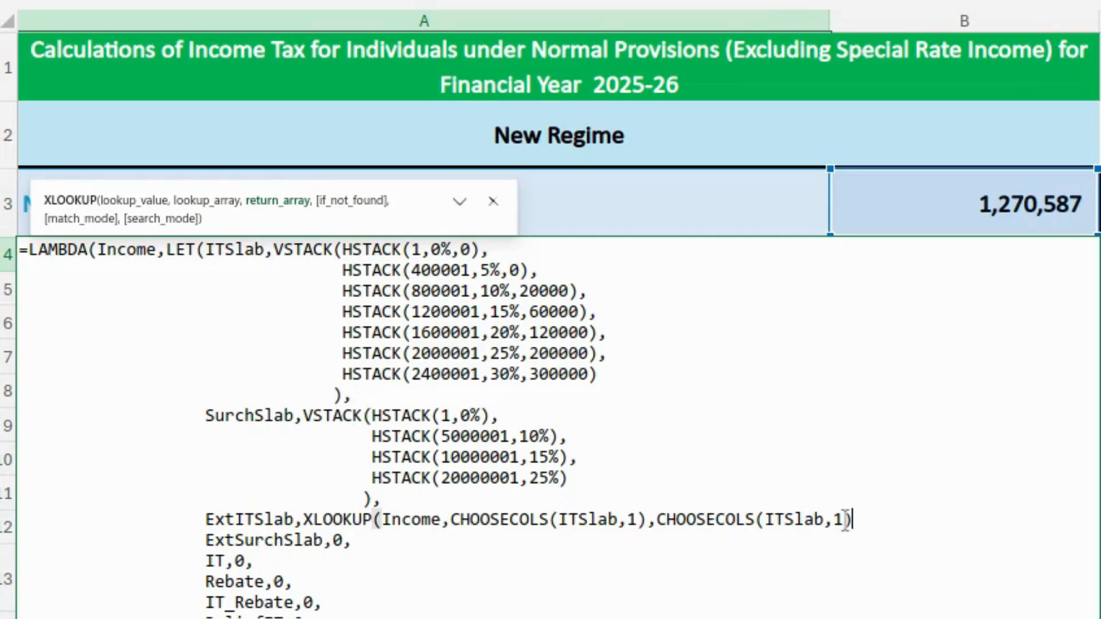
{"action": "key", "text": "Left"}
{"action": "type", "text": ",2"}
{"action": "type", "text": ",3"}
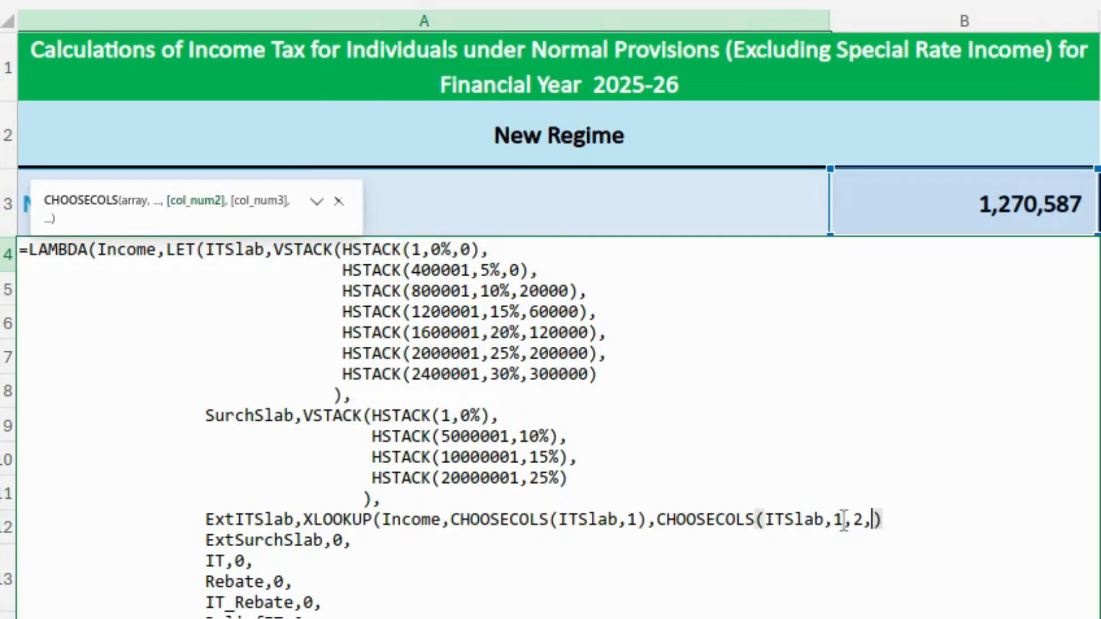
{"action": "key", "text": "Right"}
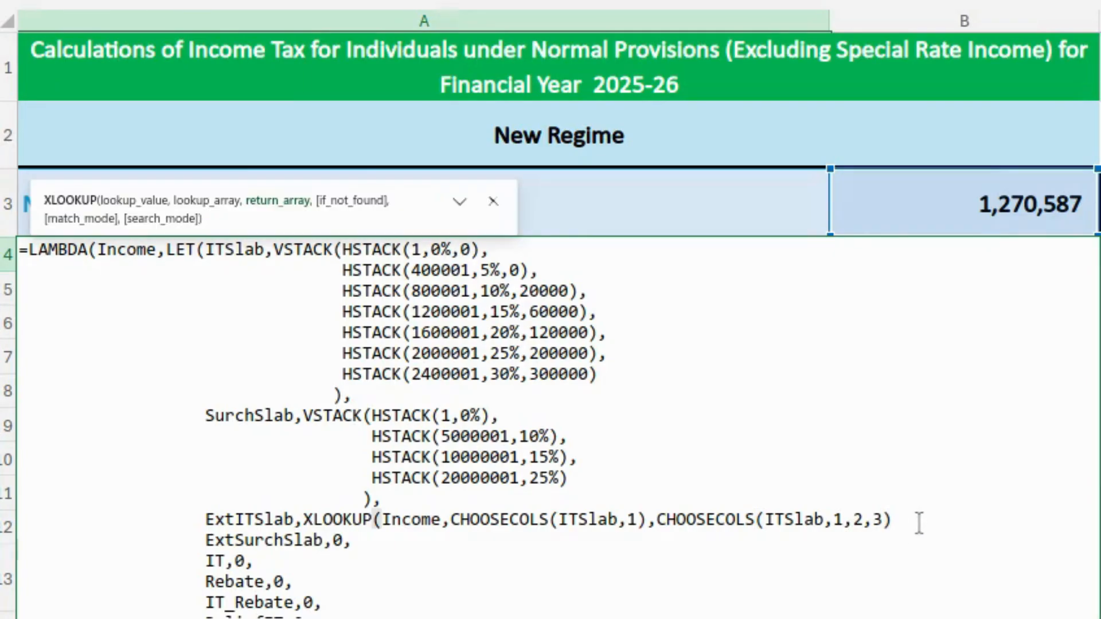
Finish the ExtITSlab XLOOKUP with 0 for not found and match mode -1, exact match or next smaller item.
{"action": "type", "text": ","}
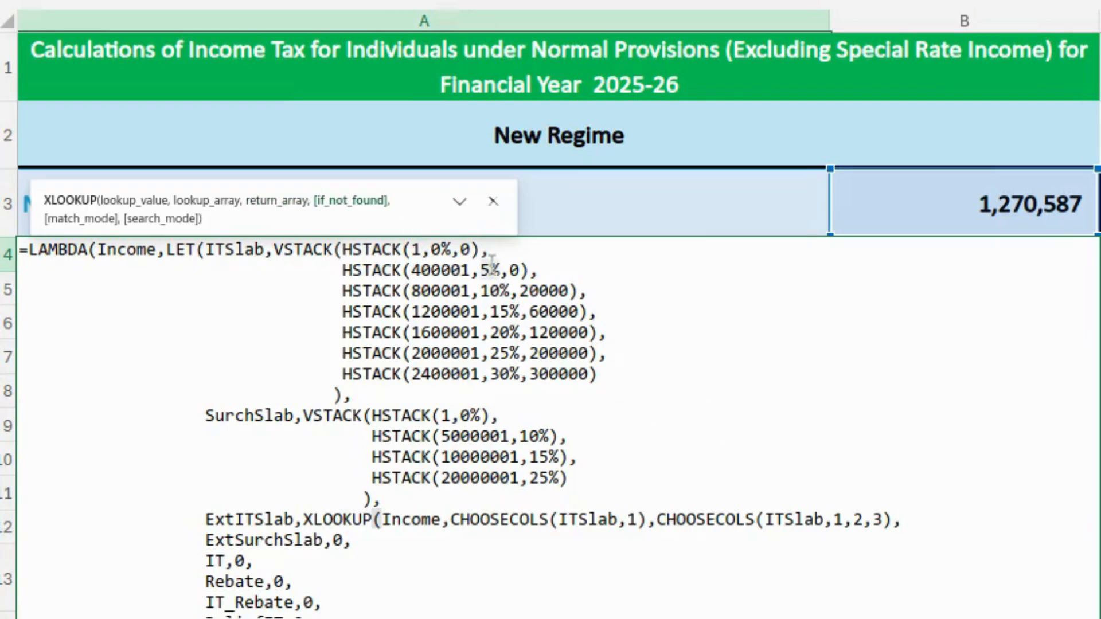
{"action": "type", "text": "0,"}
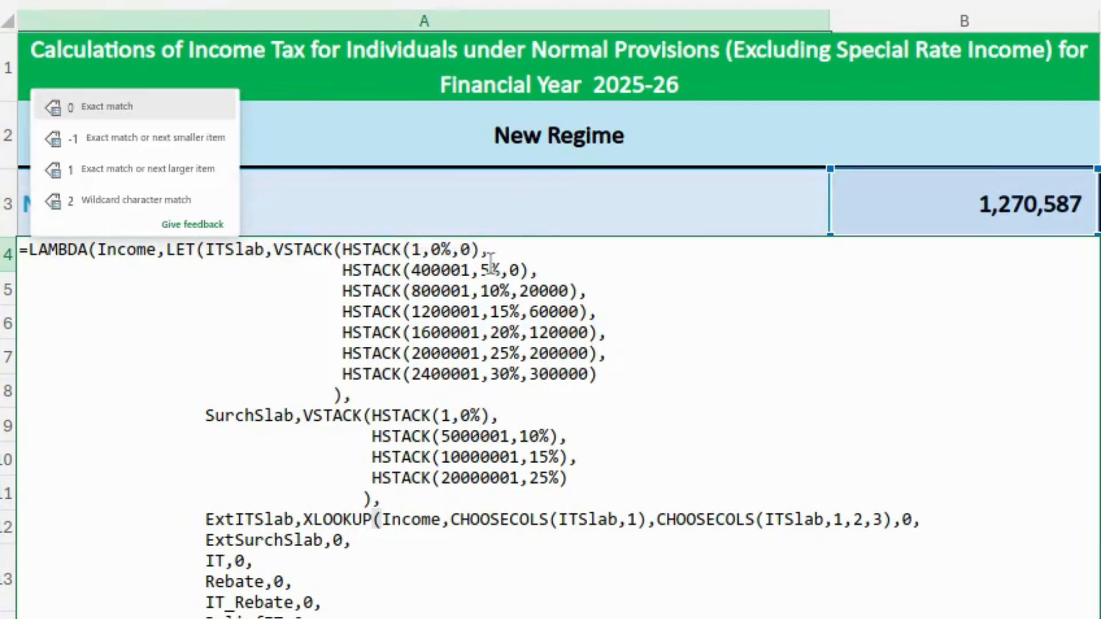
{"action": "double_click", "coordinate": [141, 153]}
{"action": "type", "text": ")"}
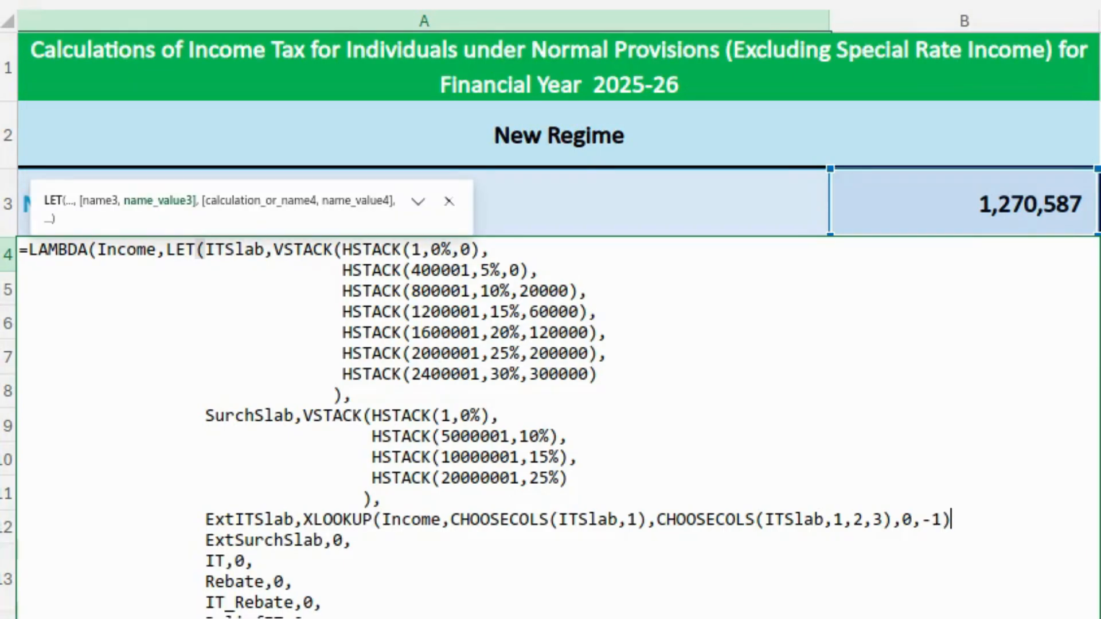
{"action": "type", "text": ","}
Replace the ExtSurchSlab placeholder with a copy of the ExtITSlab XLOOKUP expression.
{"action": "key", "text": "Down"}
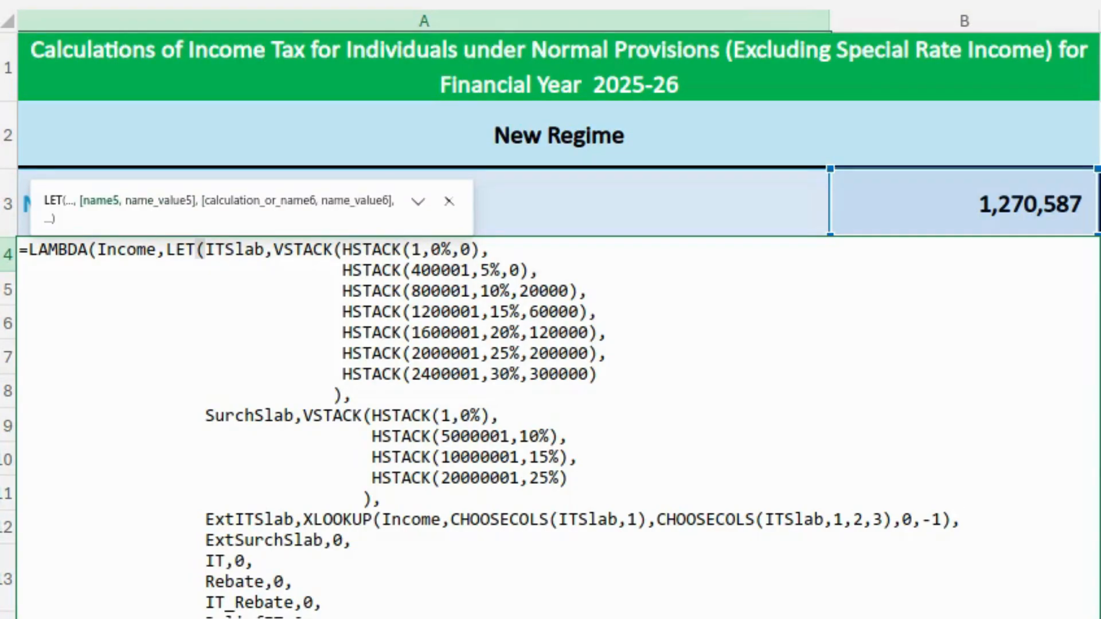
{"action": "key", "text": "BackSpace"}
{"action": "key", "text": "BackSpace"}
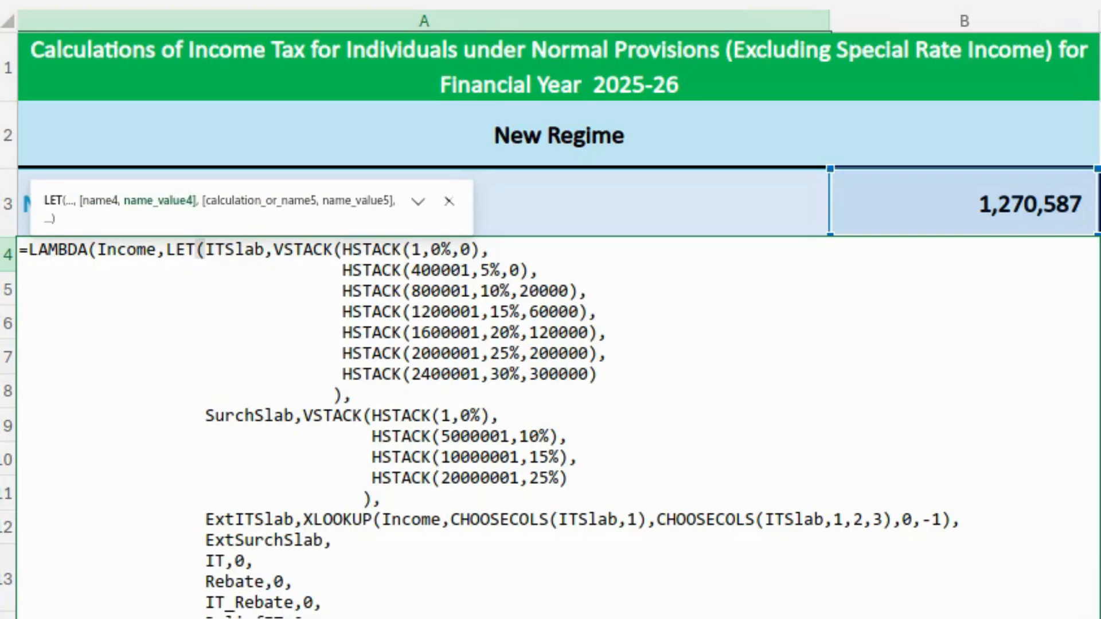
{"action": "type", "text": "XLOOKUP(Income,CHOOSECOLS(ITSlab,1),CHOOSECOLS(ITSlab,1,2,3),0,-1),"}
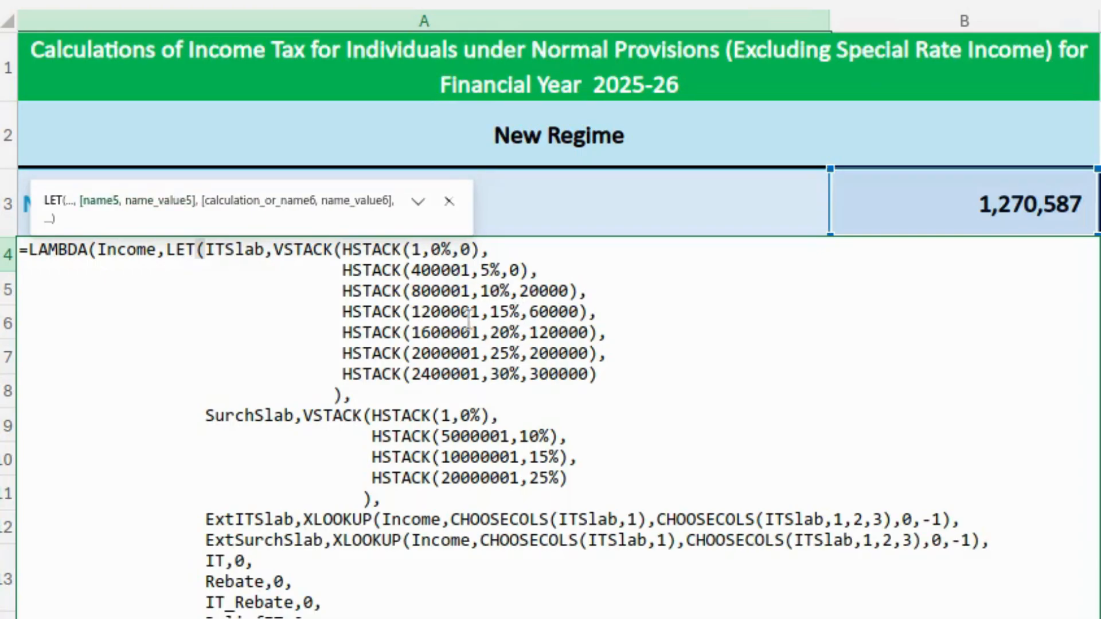
Change both ITSlab references in the ExtSurchSlab XLOOKUP to SurchSlab.
{"action": "left_click", "coordinate": [607, 541]}
{"action": "key", "text": "BackSpace"}
{"action": "key", "text": "BackSpace"}
{"action": "type", "text": "Surch"}
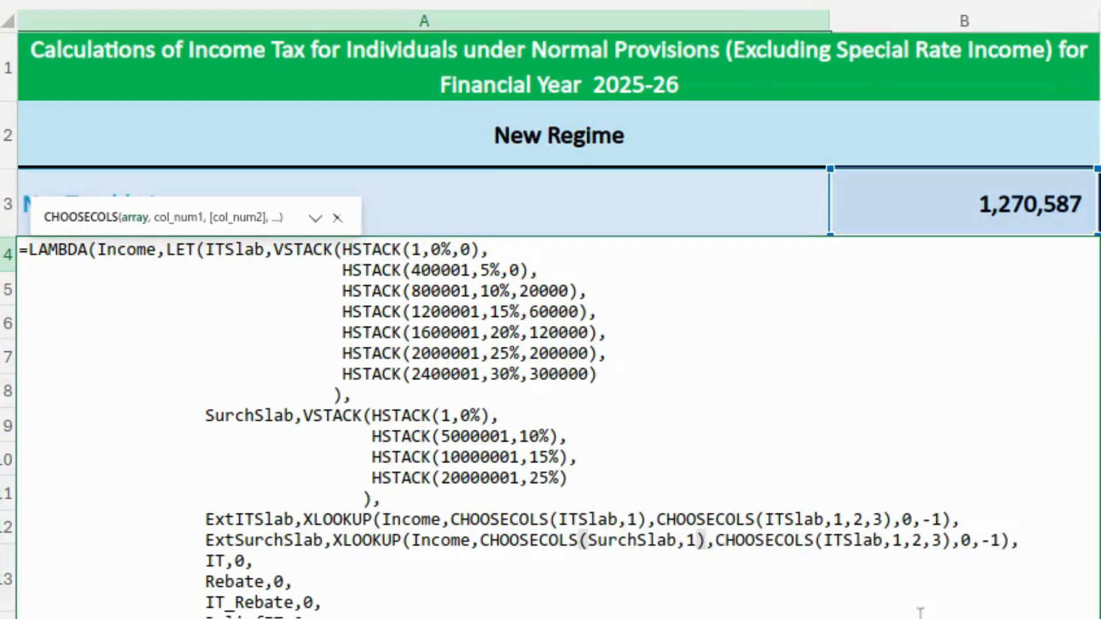
{"action": "left_click", "coordinate": [845, 540]}
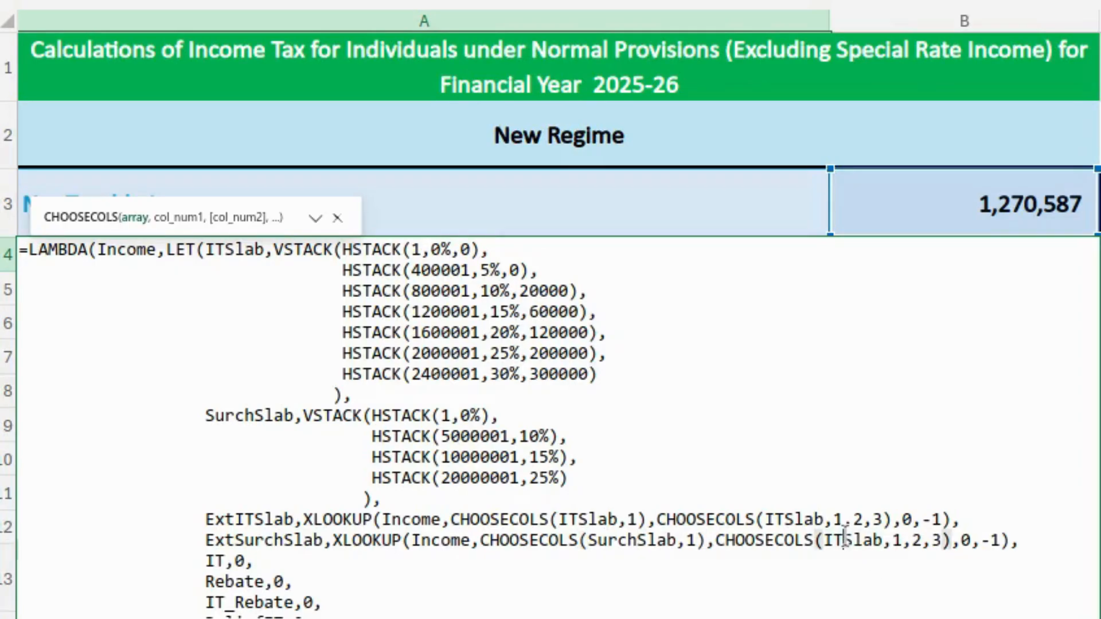
{"action": "key", "text": "BackSpace"}
{"action": "key", "text": "BackSpace"}
{"action": "type", "text": "S"}
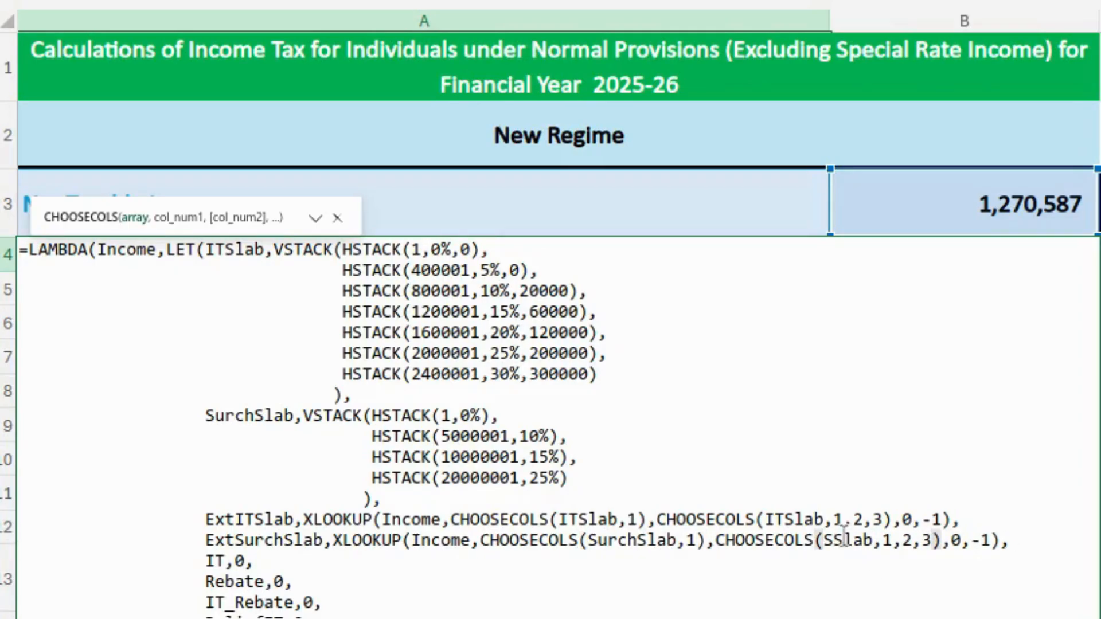
{"action": "type", "text": "urch"}
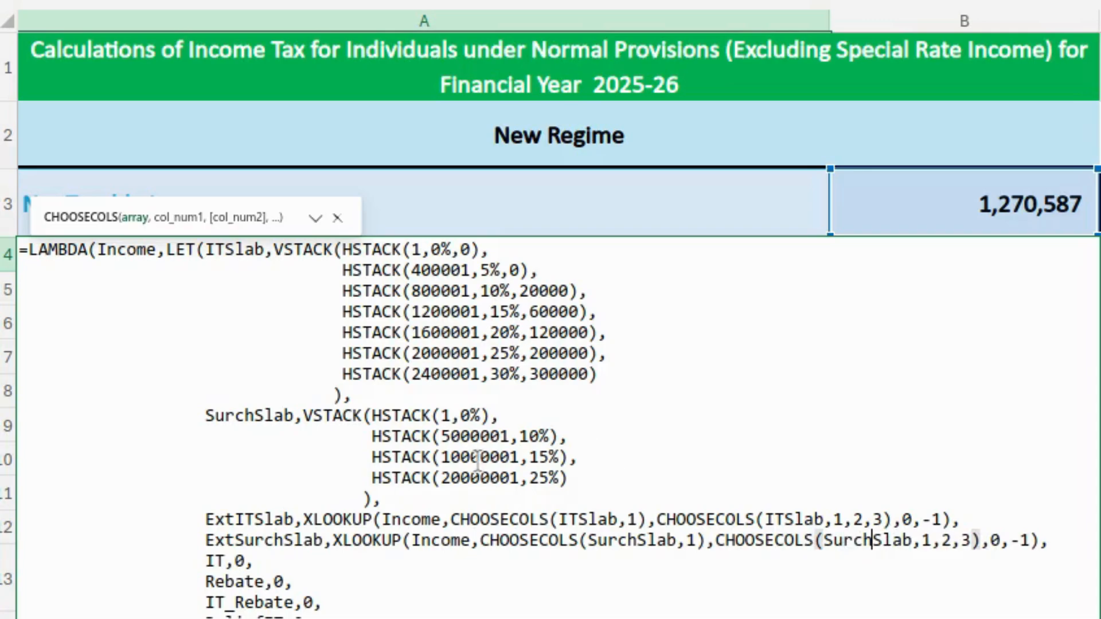
Remove column 3 from the ExtSurchSlab return array so it reads CHOOSECOLS(SurchSlab,1,2).
{"action": "mouse_move", "coordinate": [565, 459]}
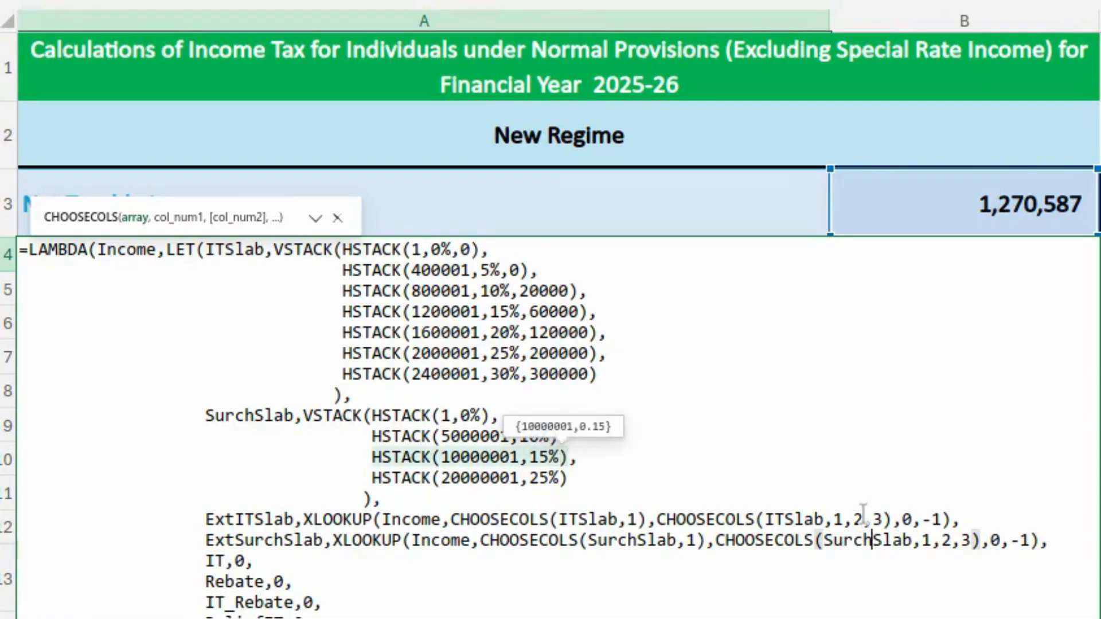
{"action": "left_click", "coordinate": [971, 540]}
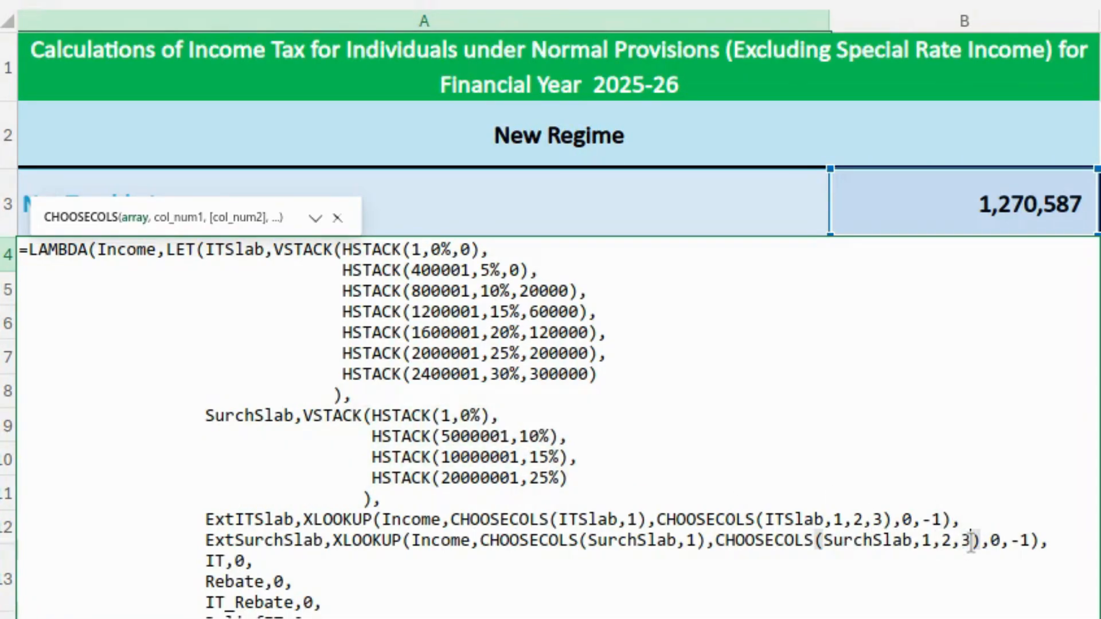
{"action": "key", "text": "BackSpace"}
{"action": "key", "text": "BackSpace"}
Replace the IT placeholder with INDEX(ExtITSlab,1,3).
{"action": "left_click", "coordinate": [263, 564]}
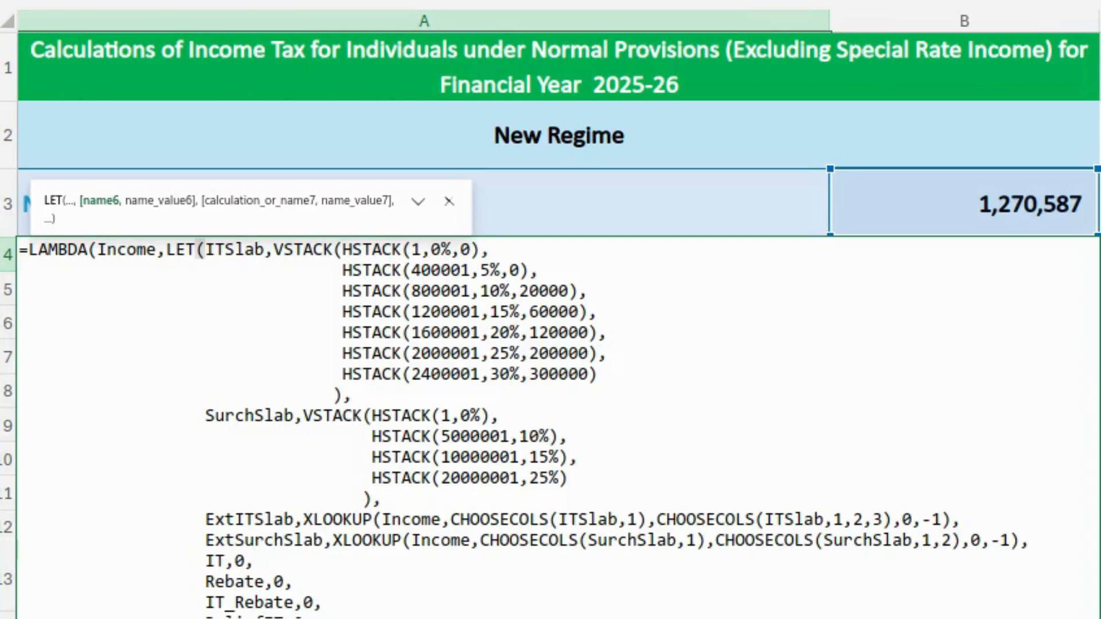
{"action": "key", "text": "BackSpace"}
{"action": "key", "text": "BackSpace"}
{"action": "type", "text": "Index"}
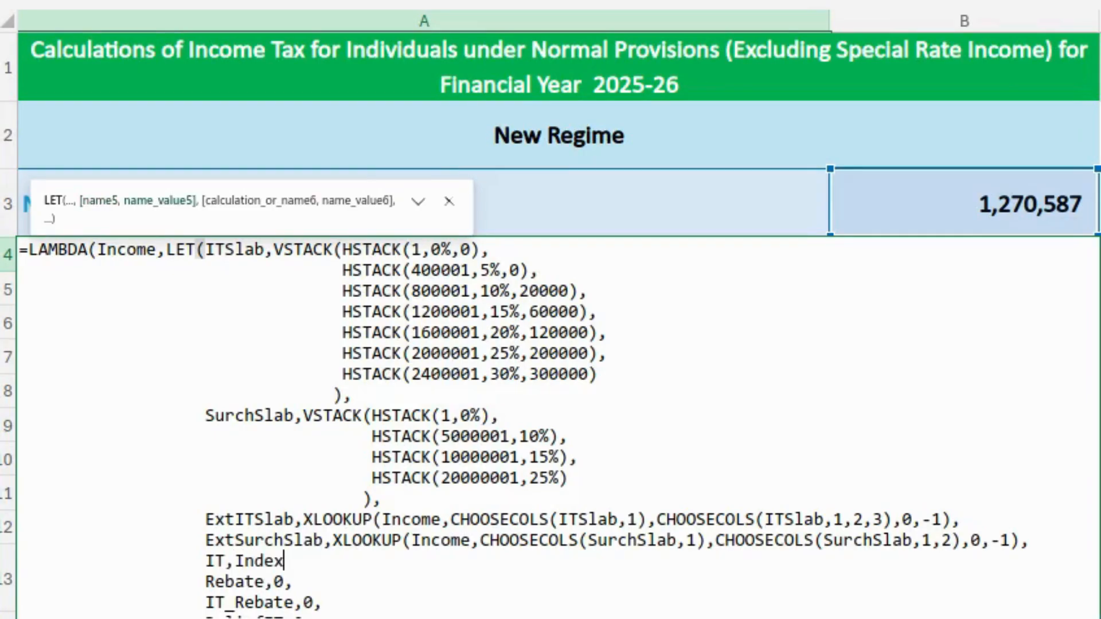
{"action": "key", "text": "Tab"}
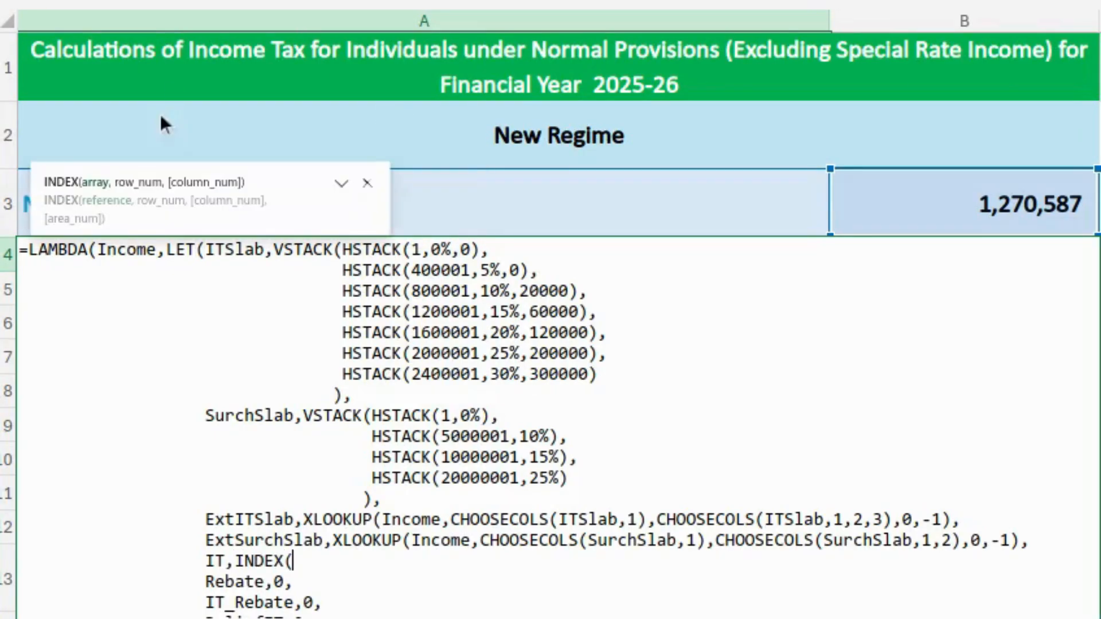
{"action": "type", "text": "Ext"}
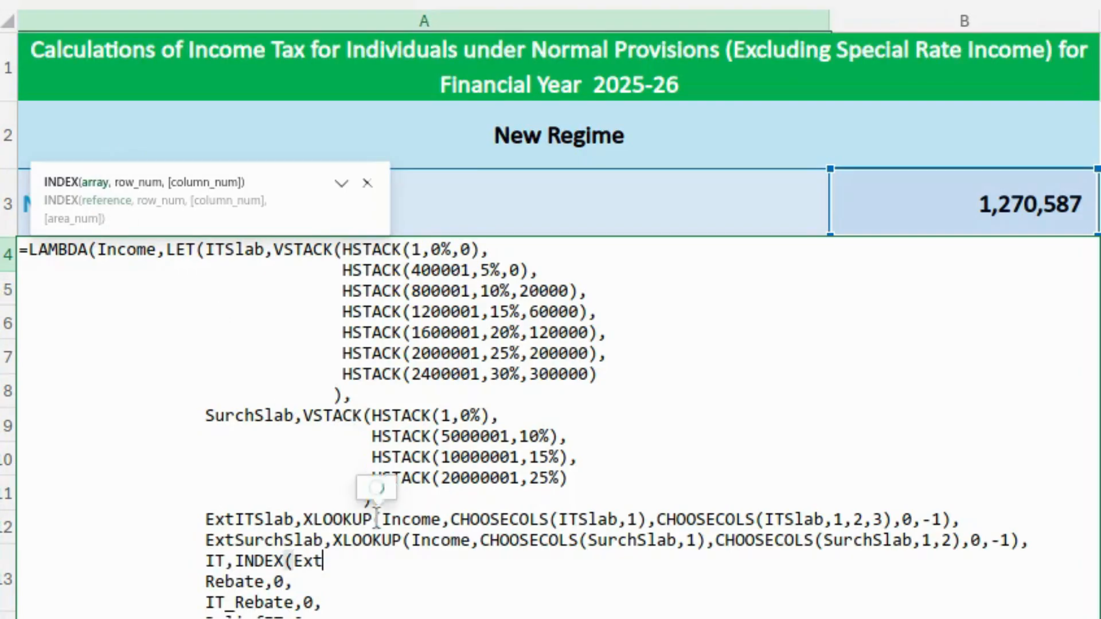
{"action": "type", "text": "ITSl"}
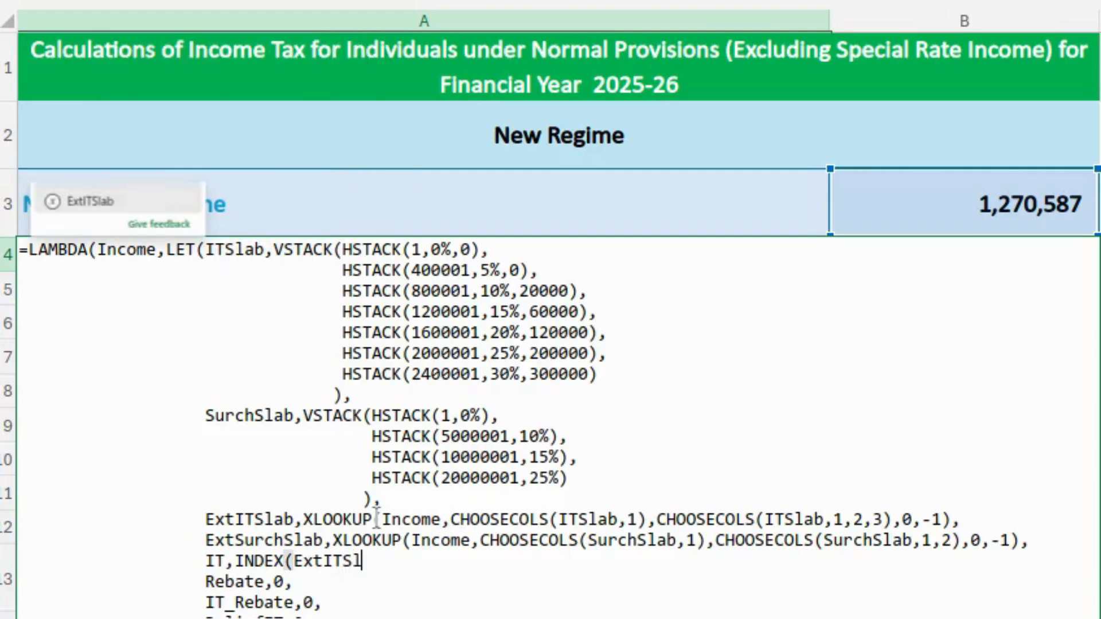
{"action": "type", "text": "ab,1,"}
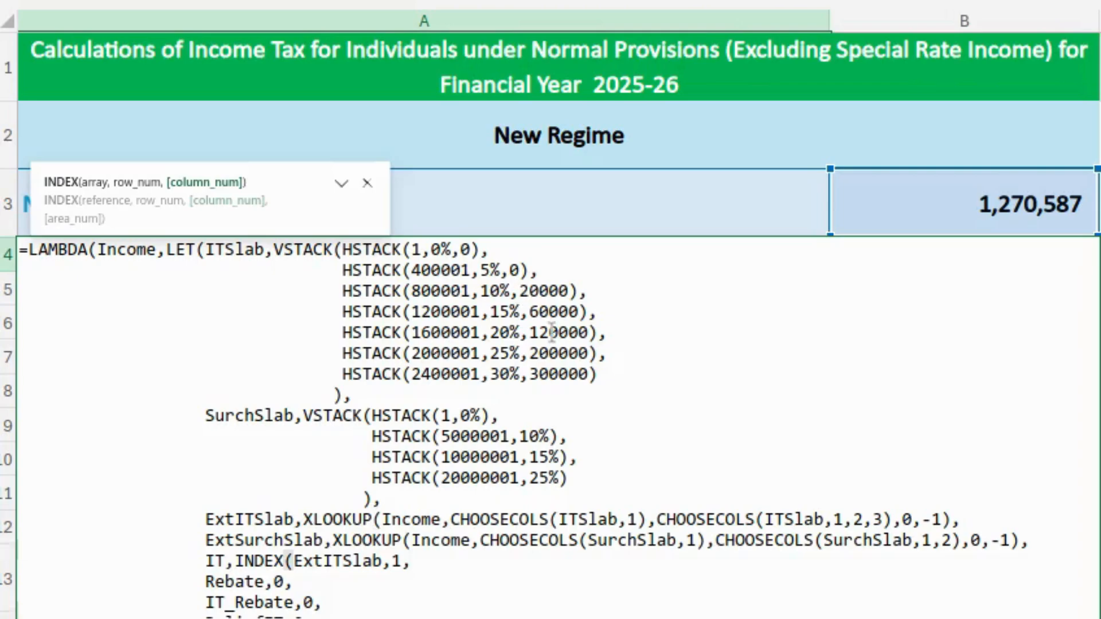
{"action": "type", "text": "3)"}
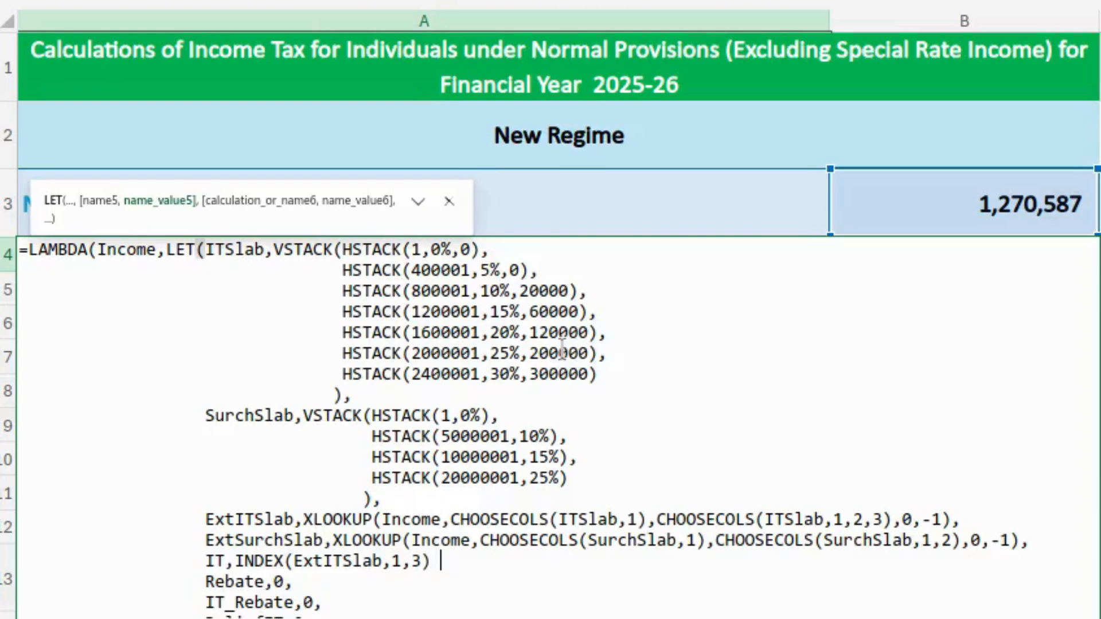
Extend the IT expression with + (Income - (INDEX(ExtITSlab,1,1)-1)) to add the income above the slab's lower limit.
{"action": "type", "text": " + ("}
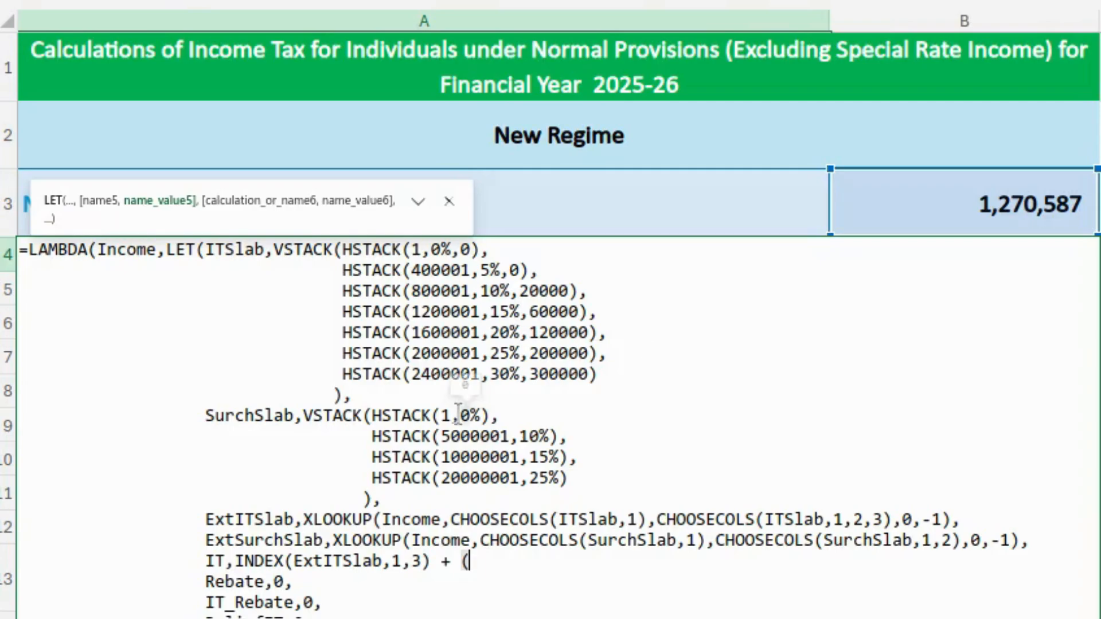
{"action": "type", "text": "Income "}
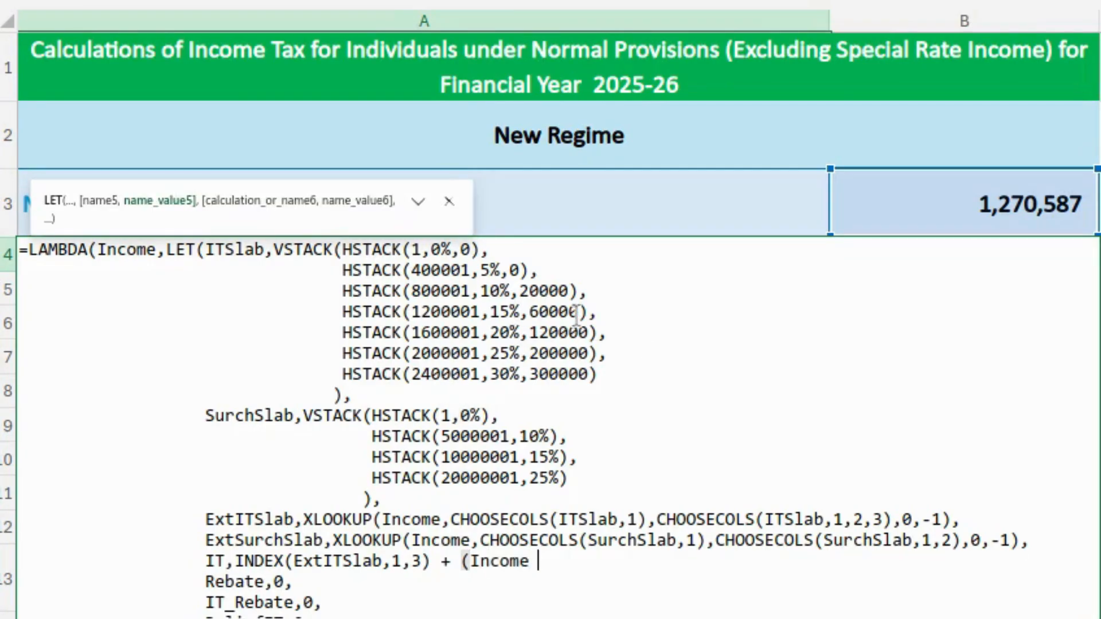
{"action": "type", "text": "("}
{"action": "key", "text": "BackSpace"}
{"action": "type", "text": "- ("}
{"action": "type", "text": "INDEX(ExtITSlab,1,3)"}
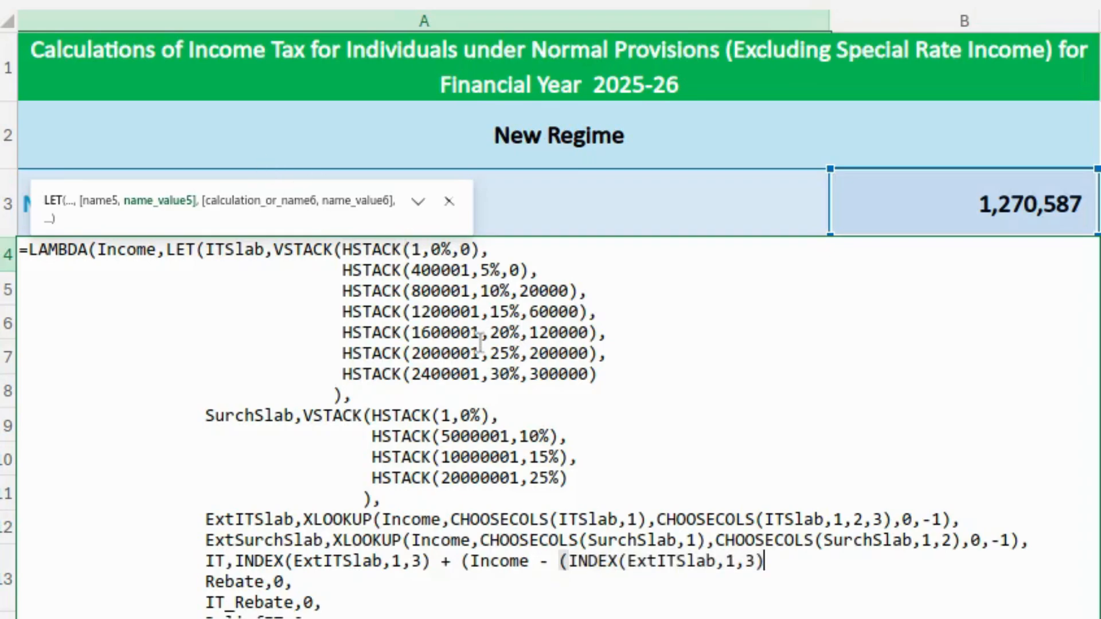
{"action": "key", "text": "Left"}
{"action": "key", "text": "BackSpace"}
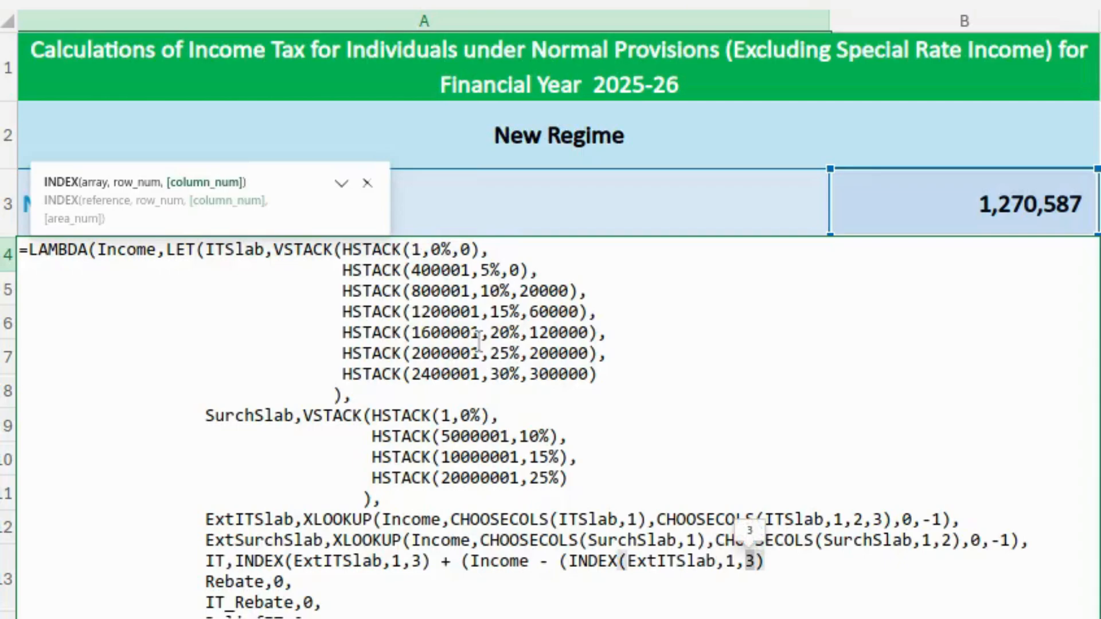
{"action": "type", "text": "1)"}
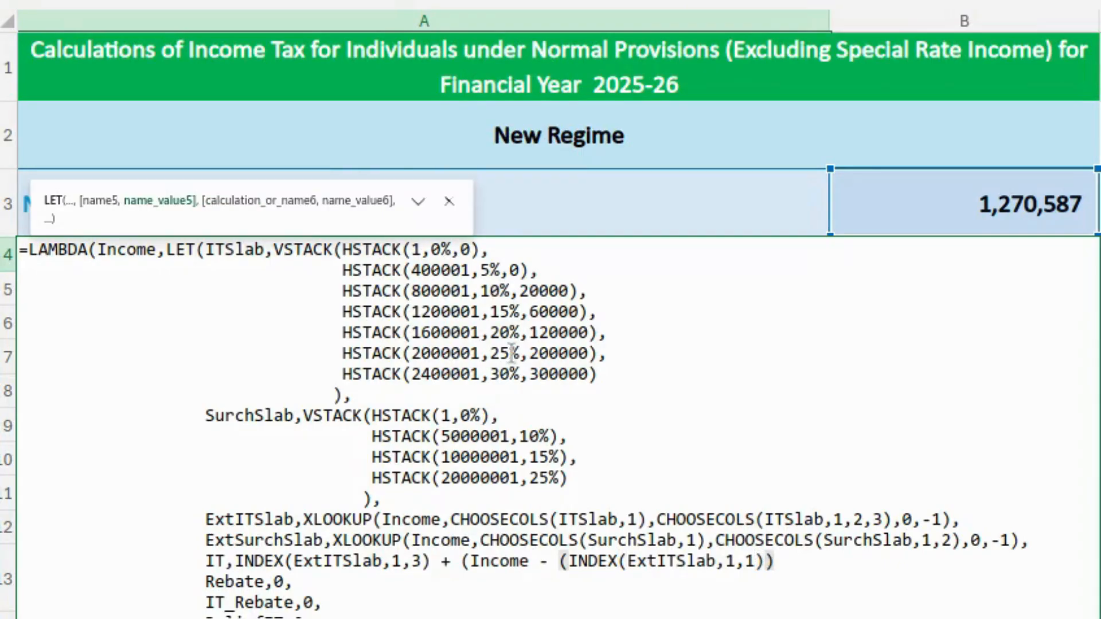
{"action": "type", "text": "-1"}
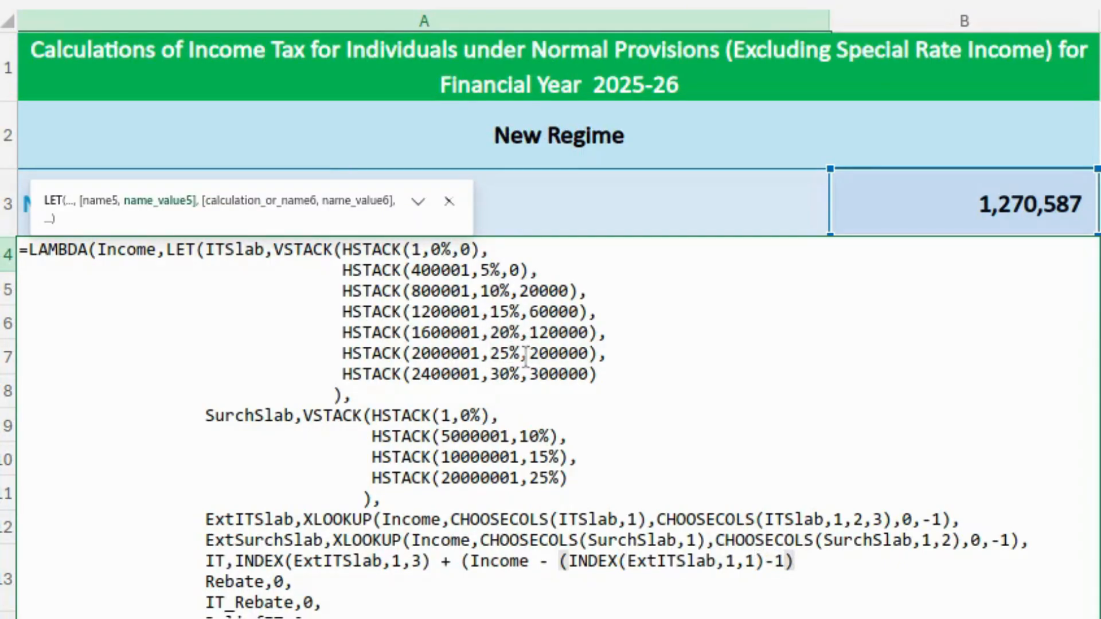
{"action": "type", "text": ")"}
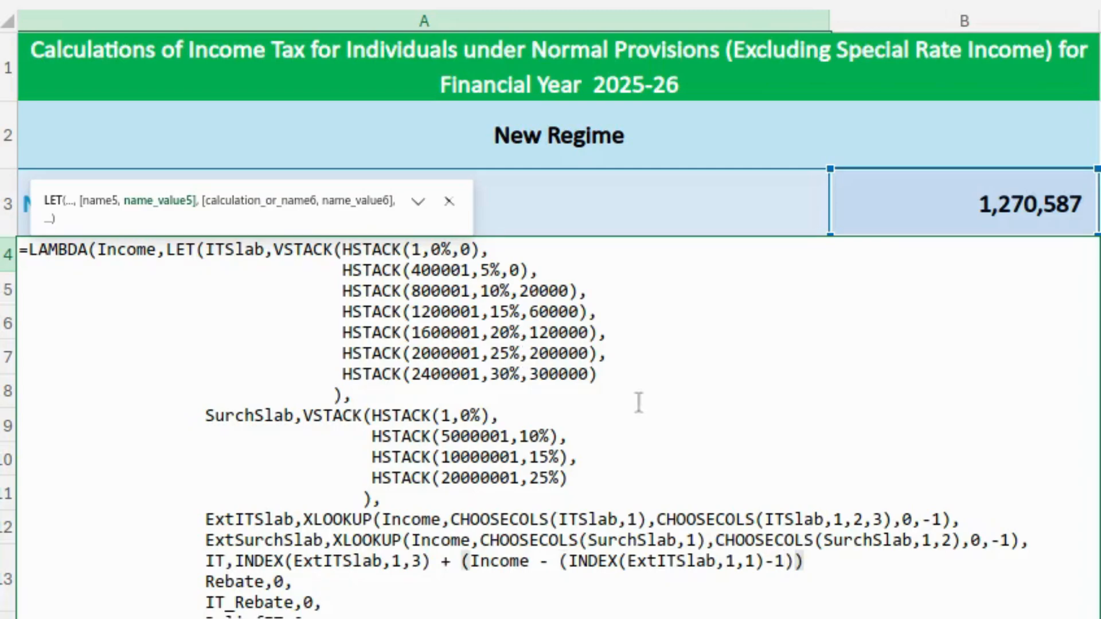
{"action": "key", "text": "Right"}
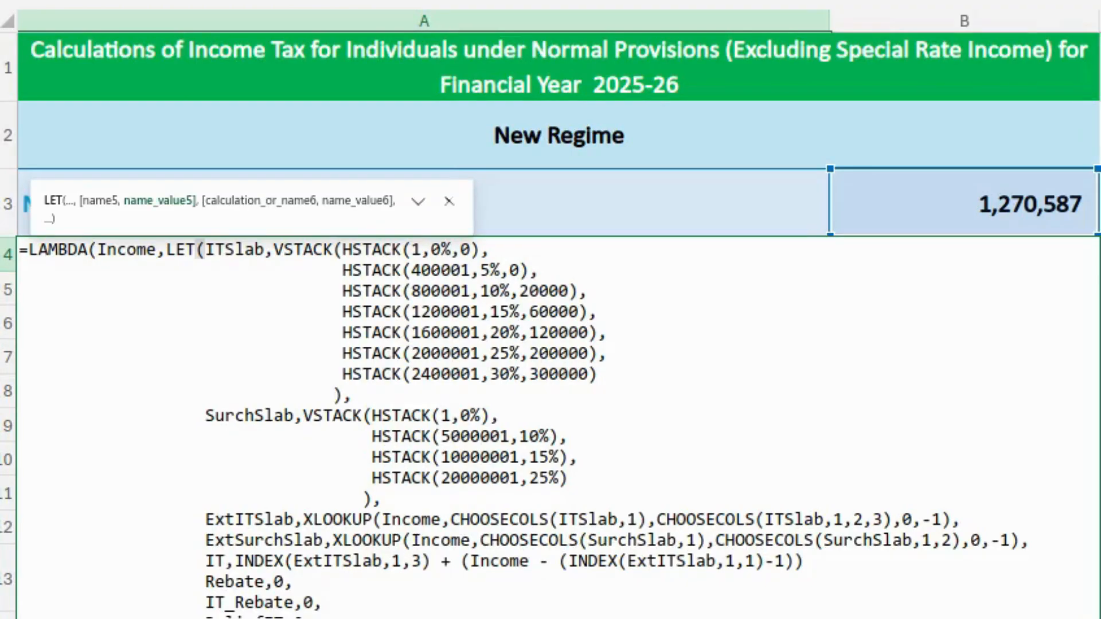
Multiply the excess income in the IT expression by the slab rate, INDEX(ExtITSlab,1,2).
{"action": "type", "text": "*"}
{"action": "type", "text": "INDEX(ExtITSlab,1,3)"}
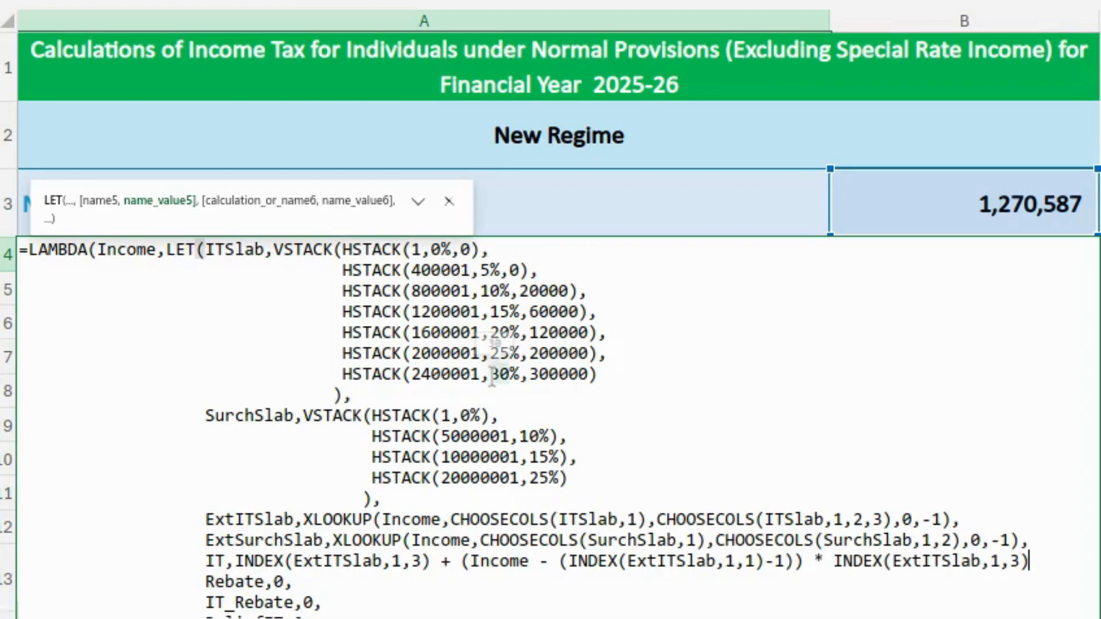
{"action": "key", "text": "Left"}
{"action": "key", "text": "Left"}
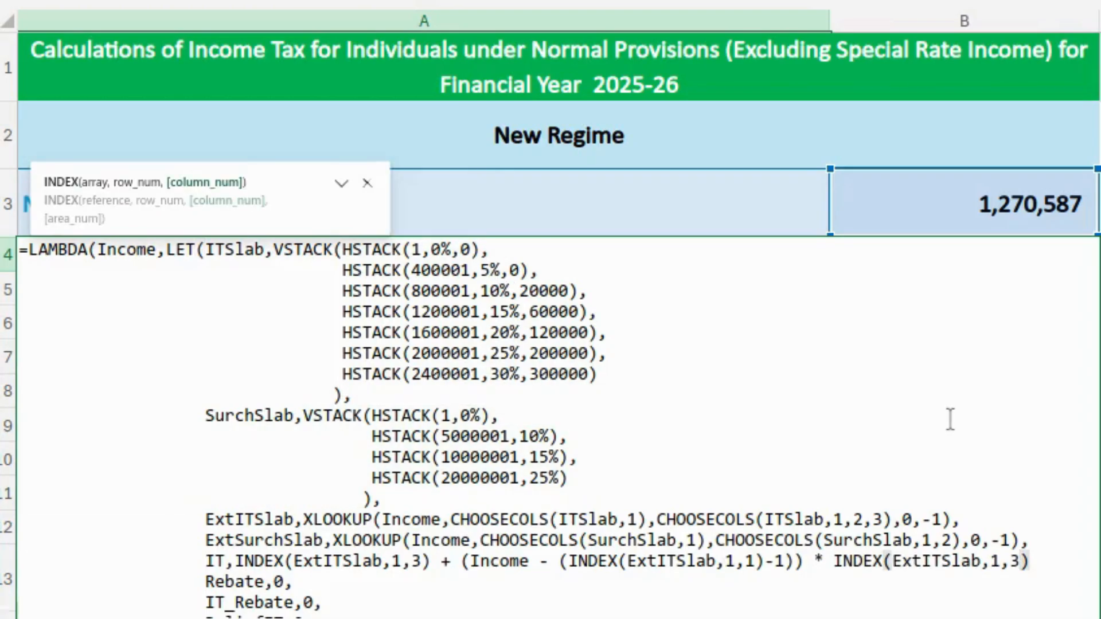
{"action": "type", "text": "2"}
Enclose the excess-income product in parentheses and round the IT expression to 2 decimals with ROUND.
{"action": "left_click", "coordinate": [1038, 555]}
{"action": "type", "text": ")"}
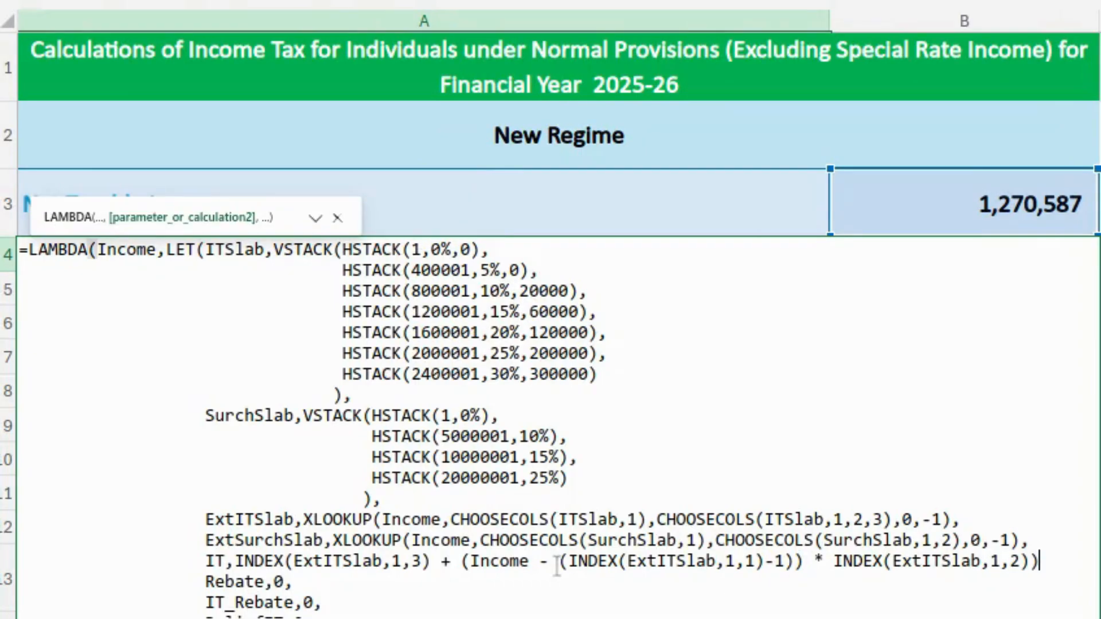
{"action": "left_click", "coordinate": [465, 562]}
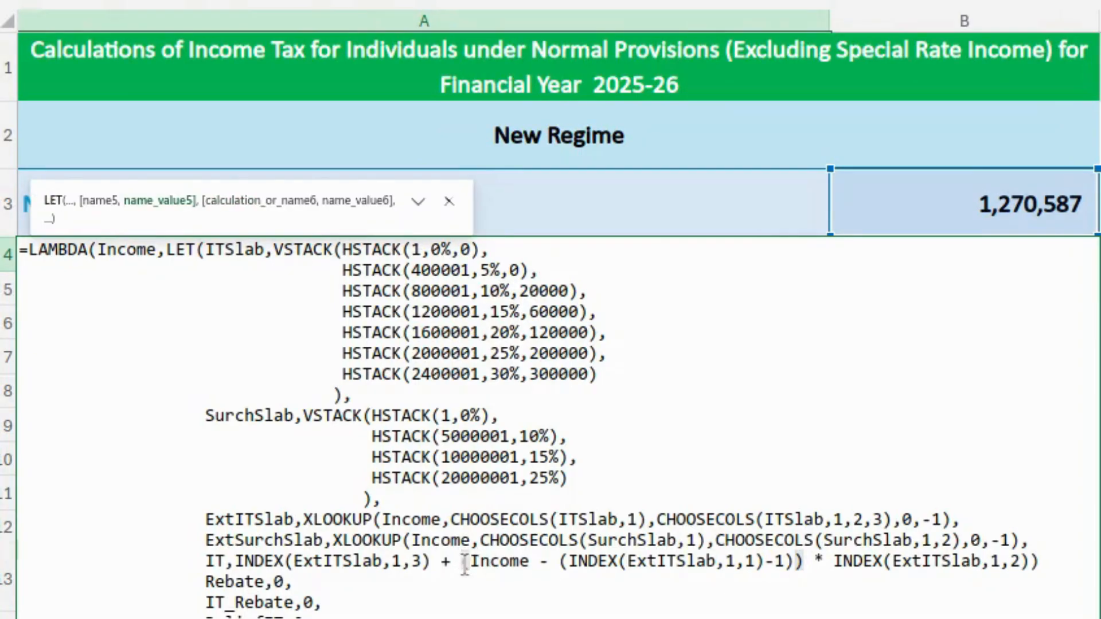
{"action": "type", "text": "("}
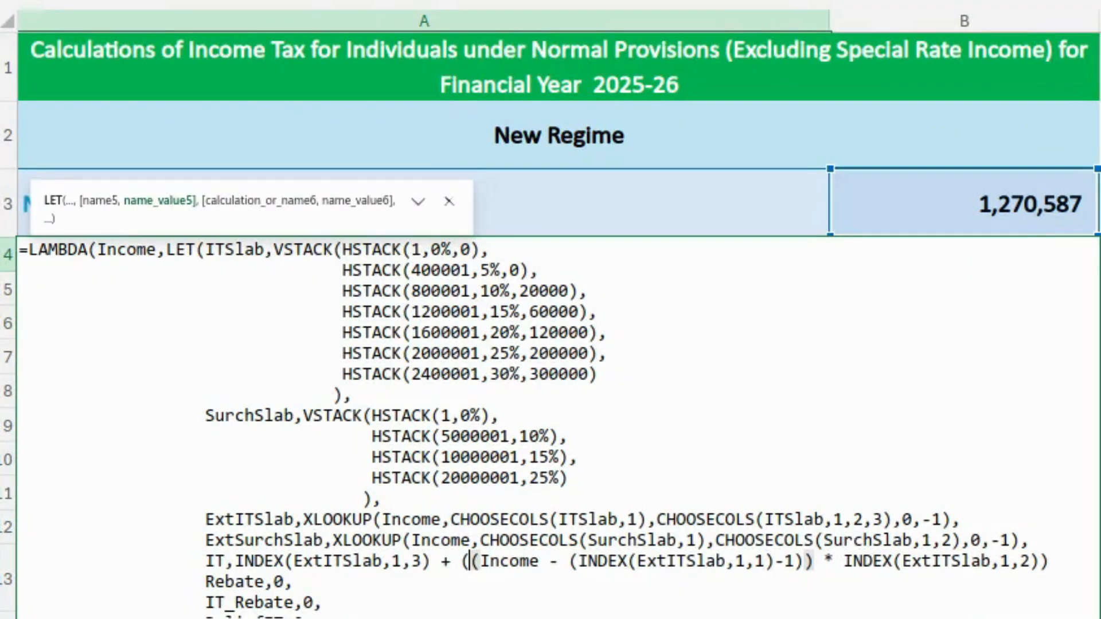
{"action": "left_click", "coordinate": [1050, 565]}
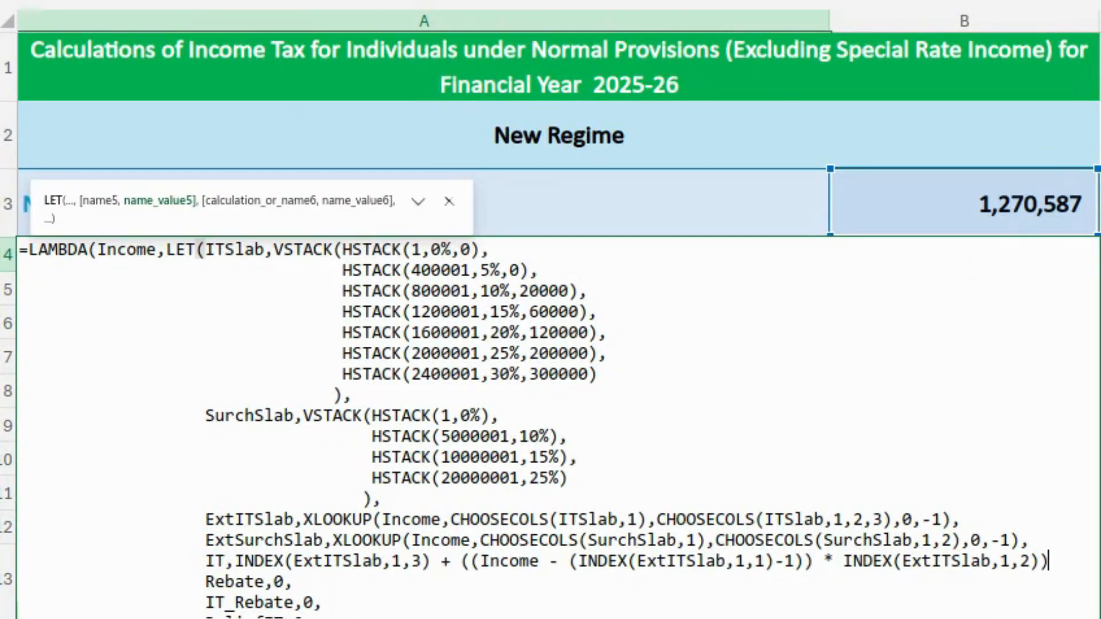
{"action": "type", "text": ",2"}
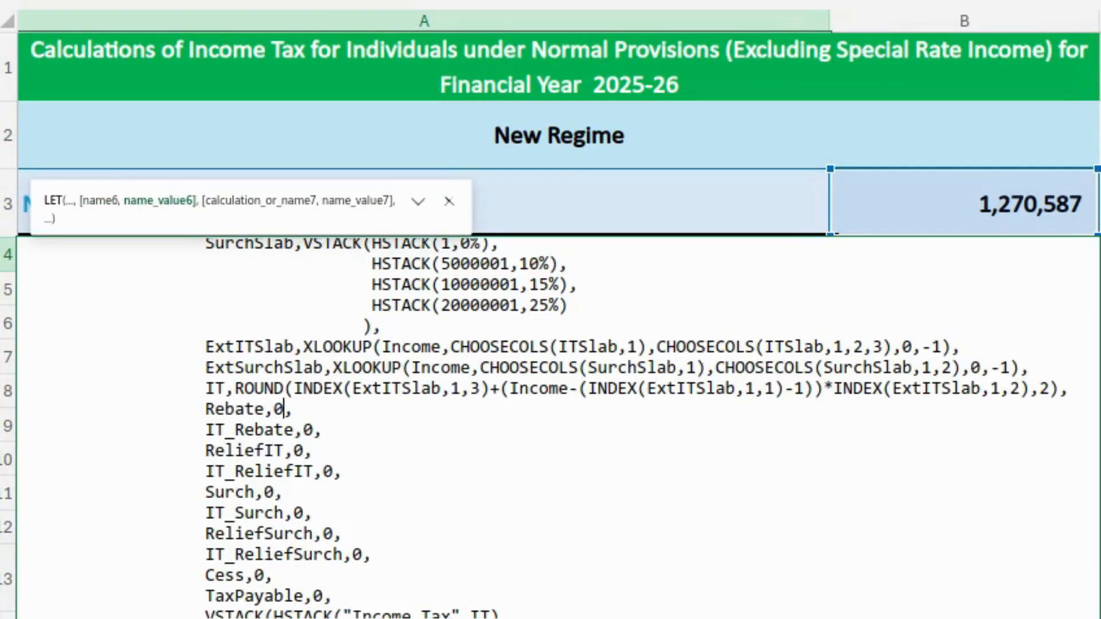
Set Rebate to IF(IT<=60000,IT,0) and IT_Rebate to IT-Rebate.
{"action": "key", "text": "BackSpace"}
{"action": "type", "text": "IF(IT<=60000,IT,0),"}
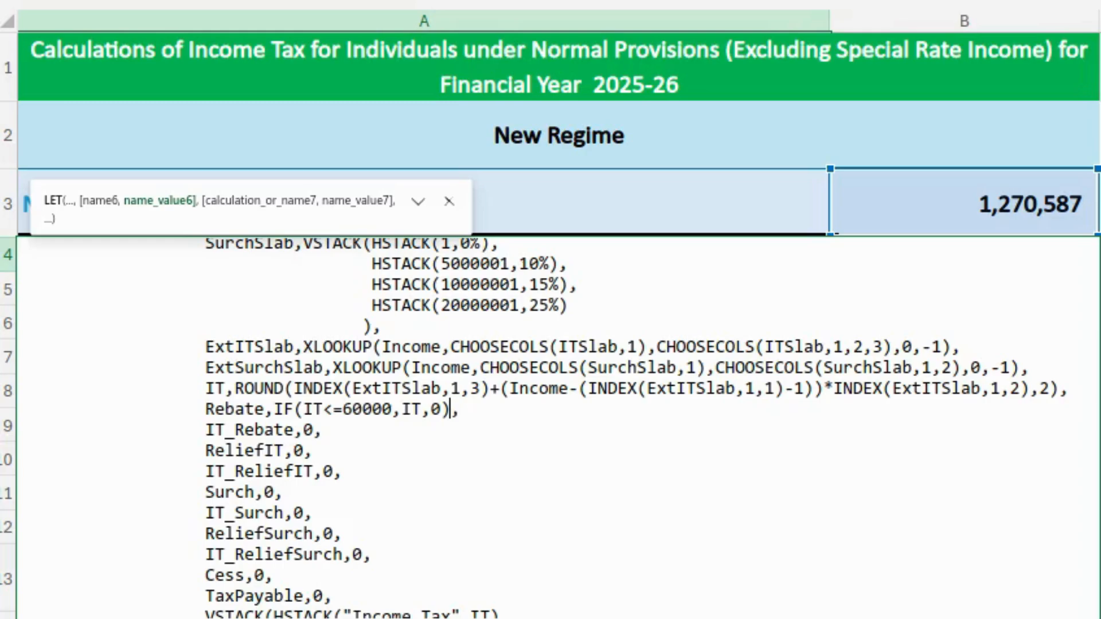
{"action": "left_click", "coordinate": [314, 429]}
{"action": "key", "text": "BackSpace"}
{"action": "type", "text": "IT-Rebate"}
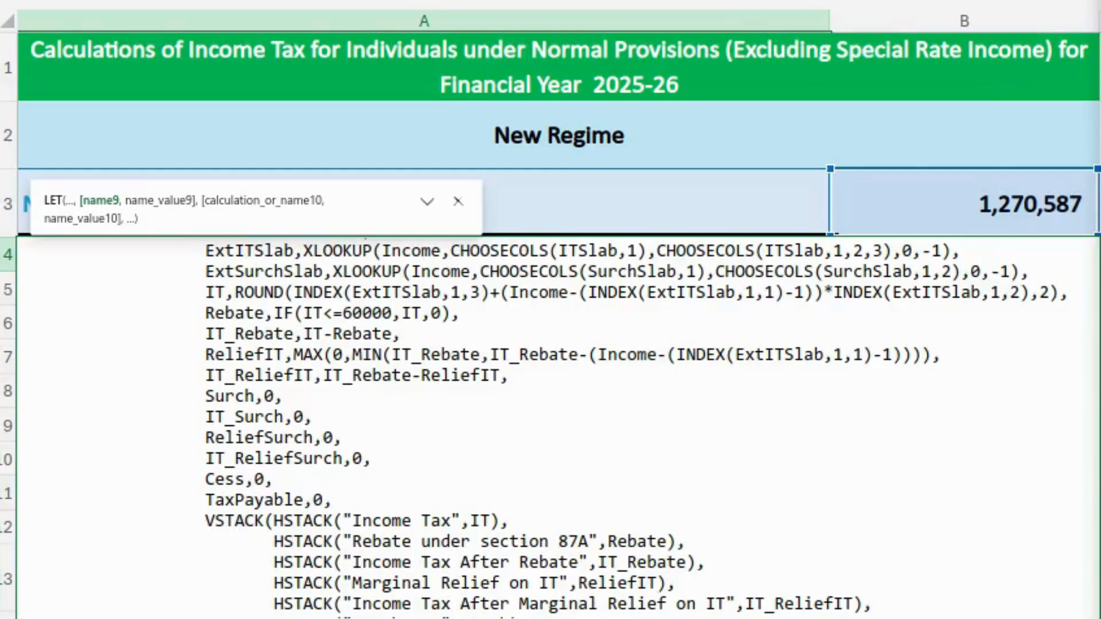
Replace the Surch placeholder with IT_ReliefIT*INDEX(ExtSurchSlab,1,2).
{"action": "left_click", "coordinate": [273, 396]}
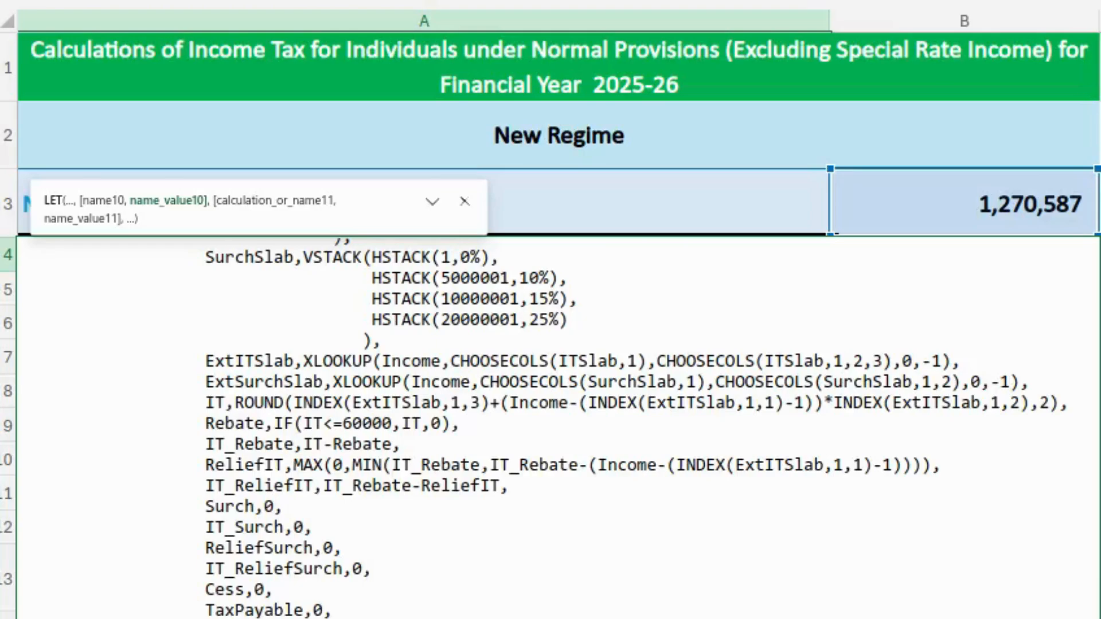
{"action": "key", "text": "BackSpace"}
{"action": "type", "text": "IT_ReliefIT"}
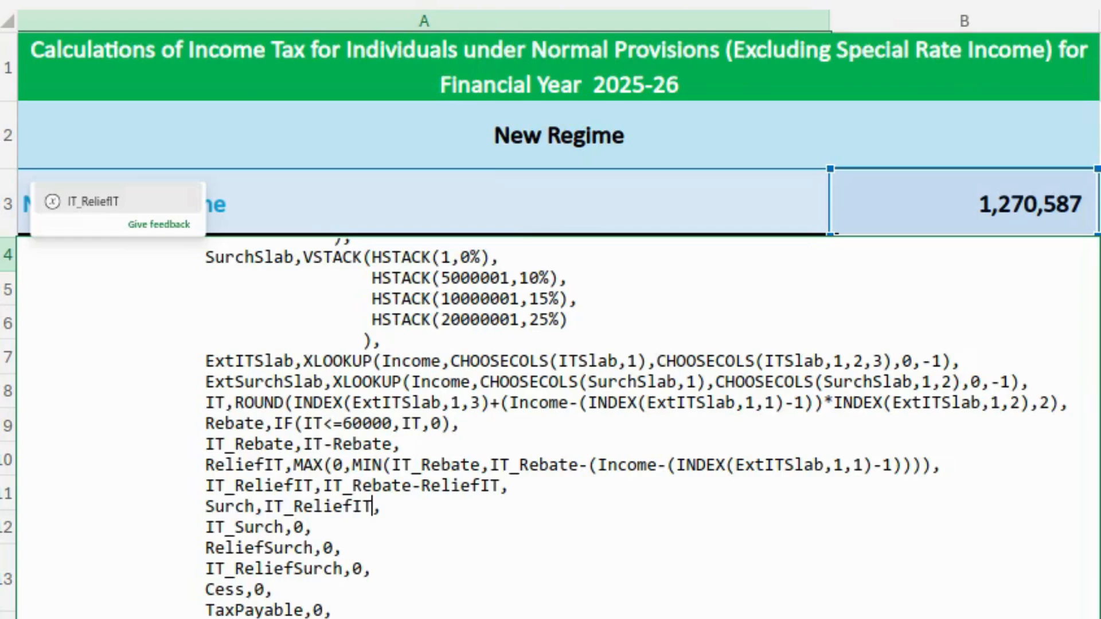
{"action": "type", "text": "*"}
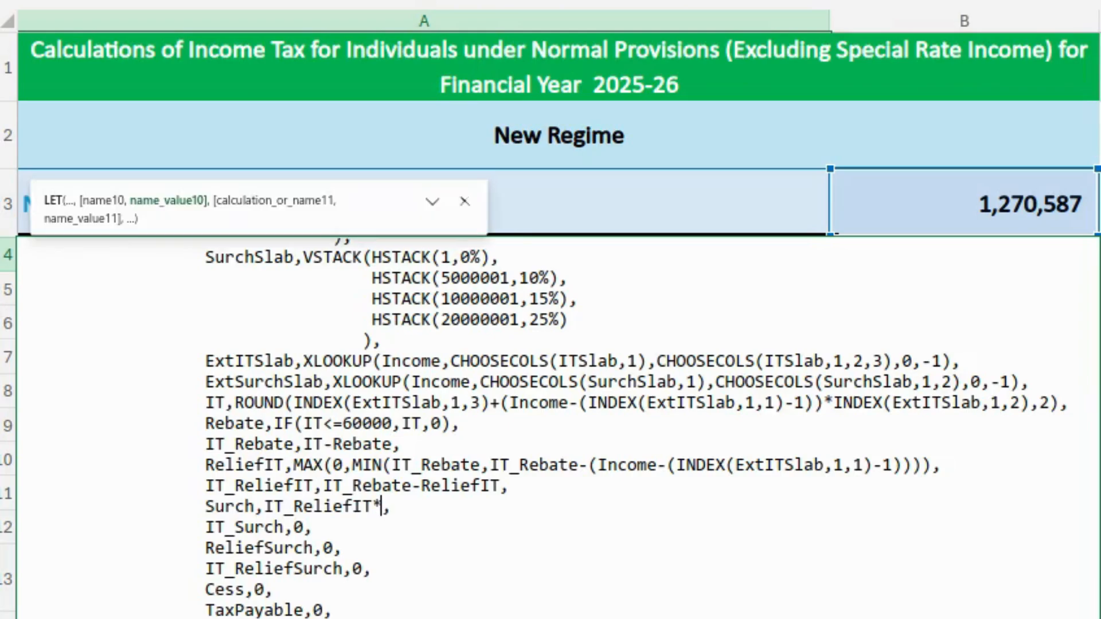
{"action": "type", "text": "INDEX(ExtSurchSlab,1,2)"}
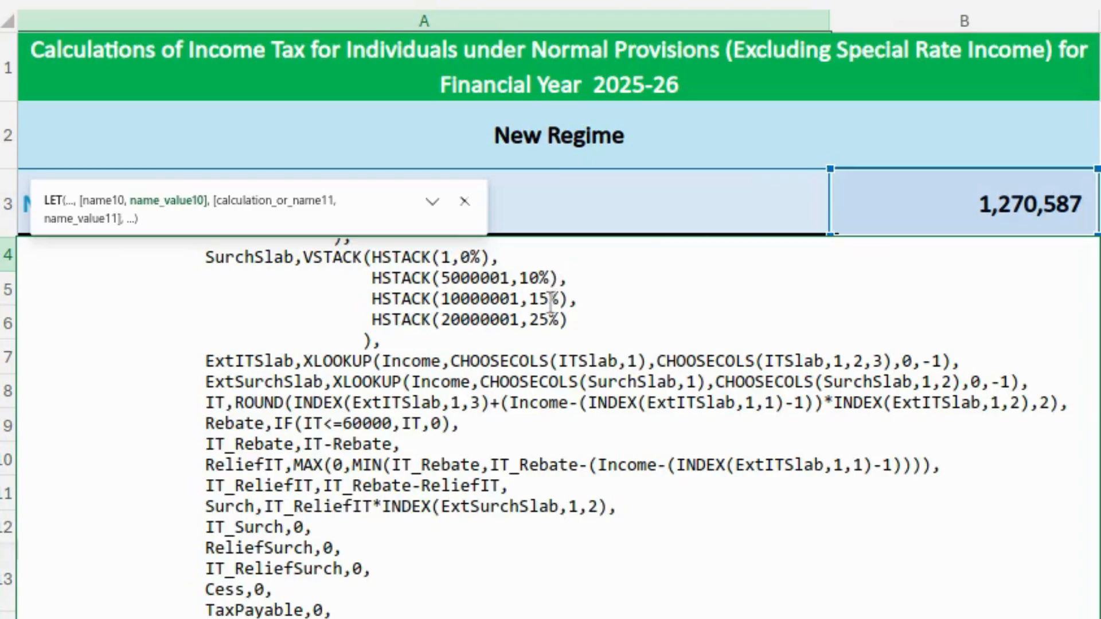
{"action": "mouse_move", "coordinate": [551, 304]}
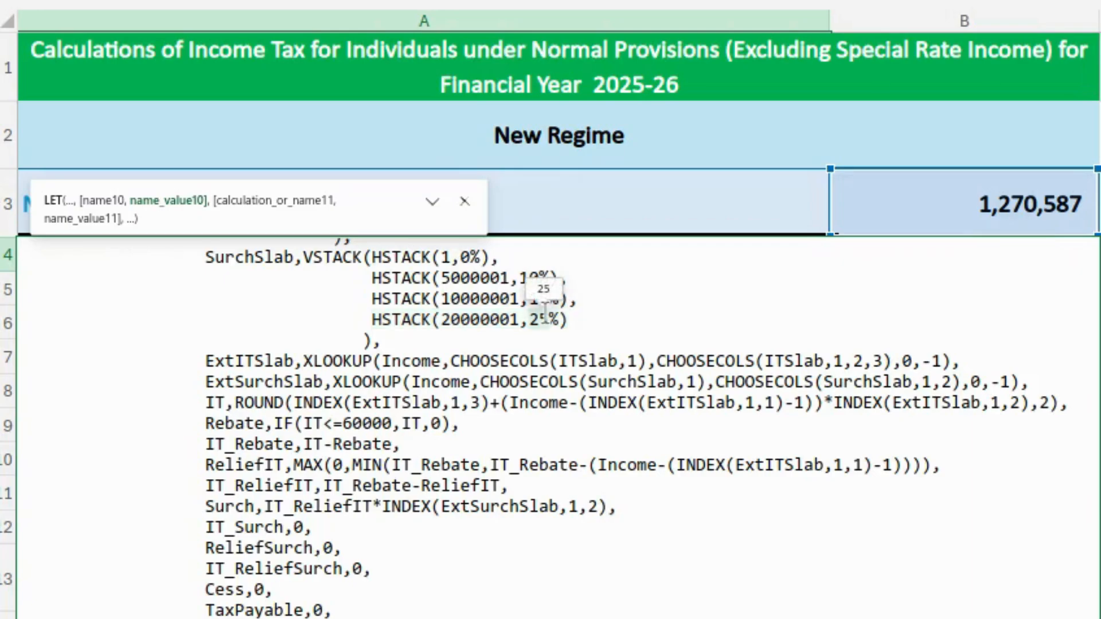
Replace the IT_Surch placeholder with IT_ReliefIT+Surch.
{"action": "key", "text": "Down"}
{"action": "key", "text": "Left"}
{"action": "key", "text": "BackSpace"}
{"action": "type", "text": "IT_ReliefIT+Surch"}
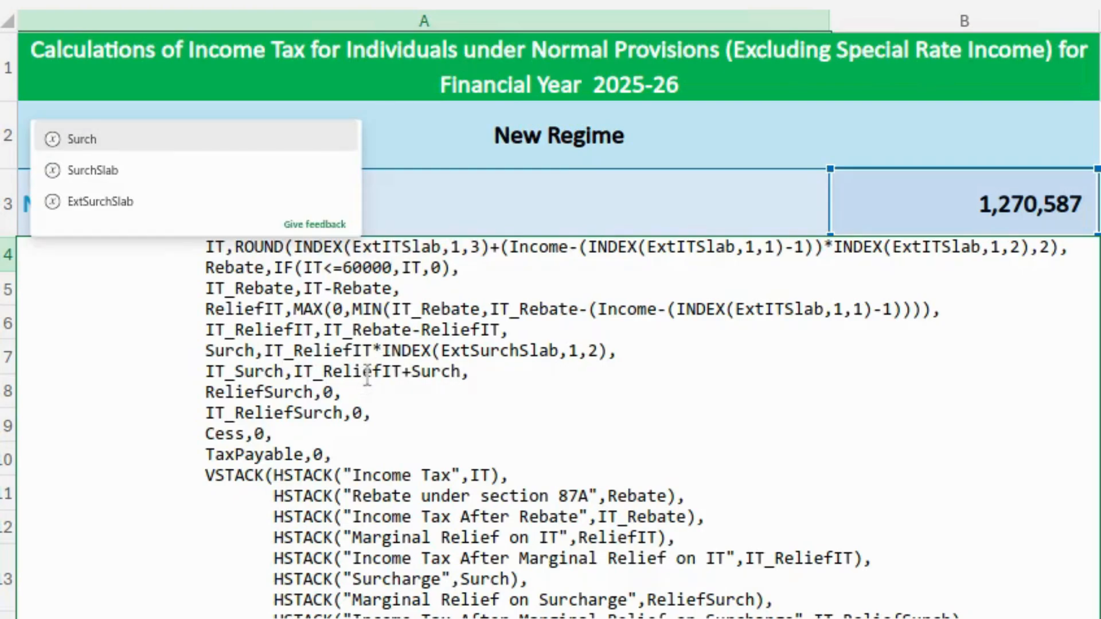
{"action": "mouse_move", "coordinate": [375, 378]}
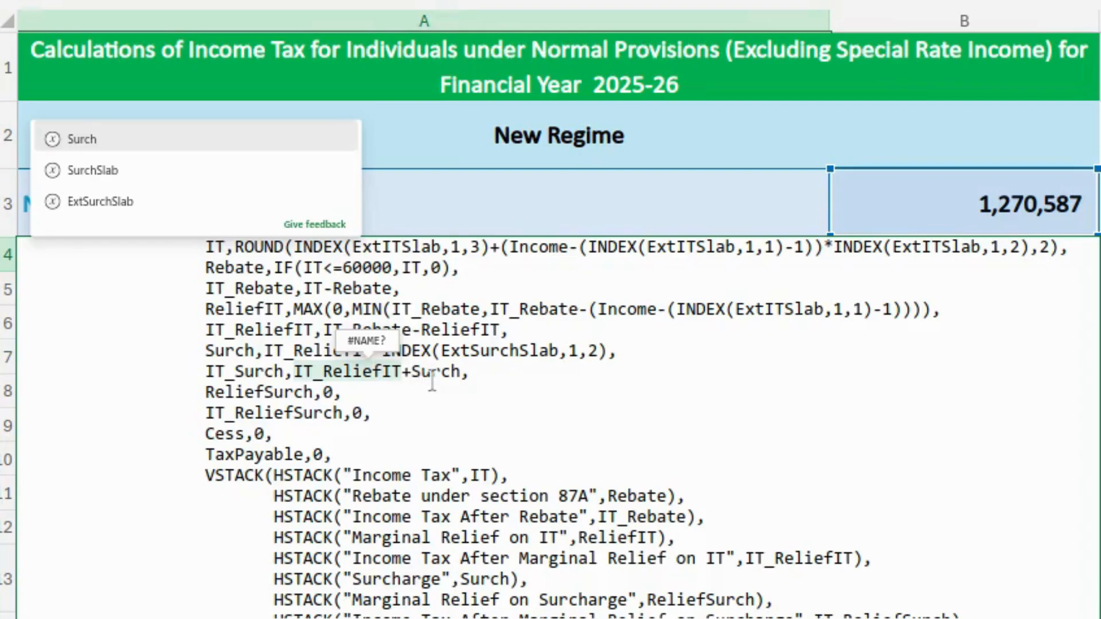
{"action": "mouse_move", "coordinate": [435, 381]}
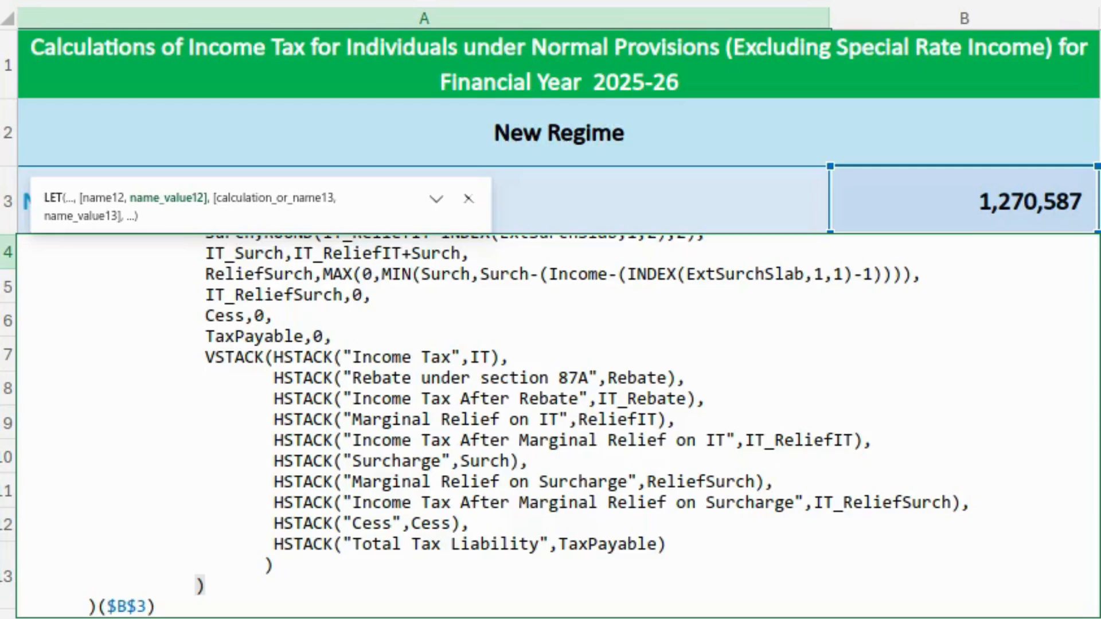
Set IT_ReliefSurch to IT_Surch-ReliefSurch and commit the New Regime formula.
{"action": "left_click", "coordinate": [362, 296]}
{"action": "key", "text": "BackSpace"}
{"action": "type", "text": "IT_Surch-ReliefSurch"}
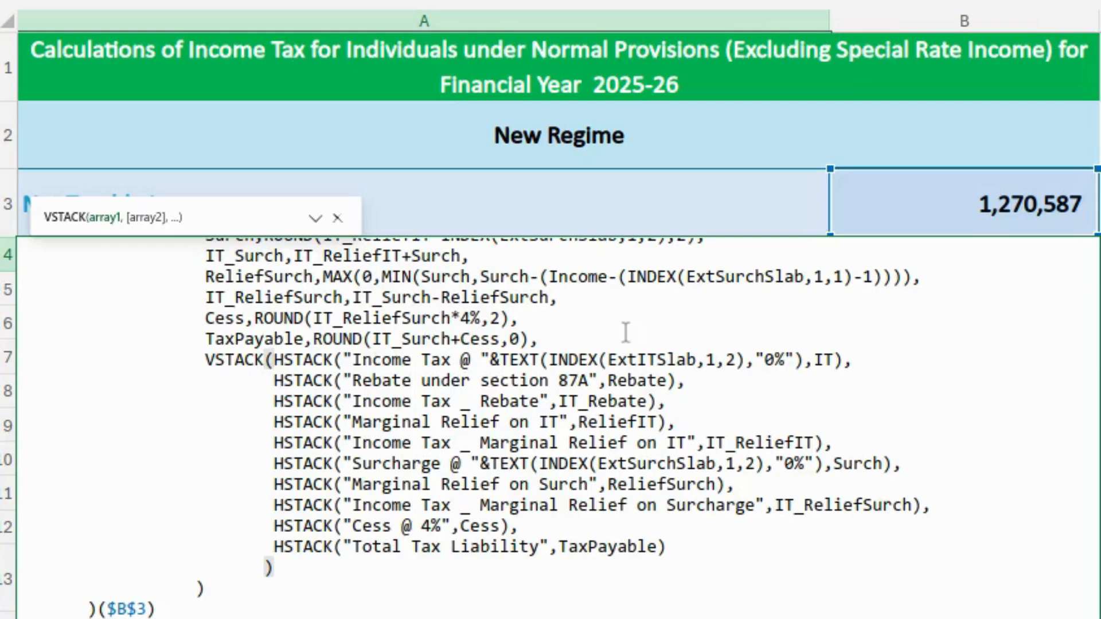
{"action": "key", "text": "ctrl+a"}
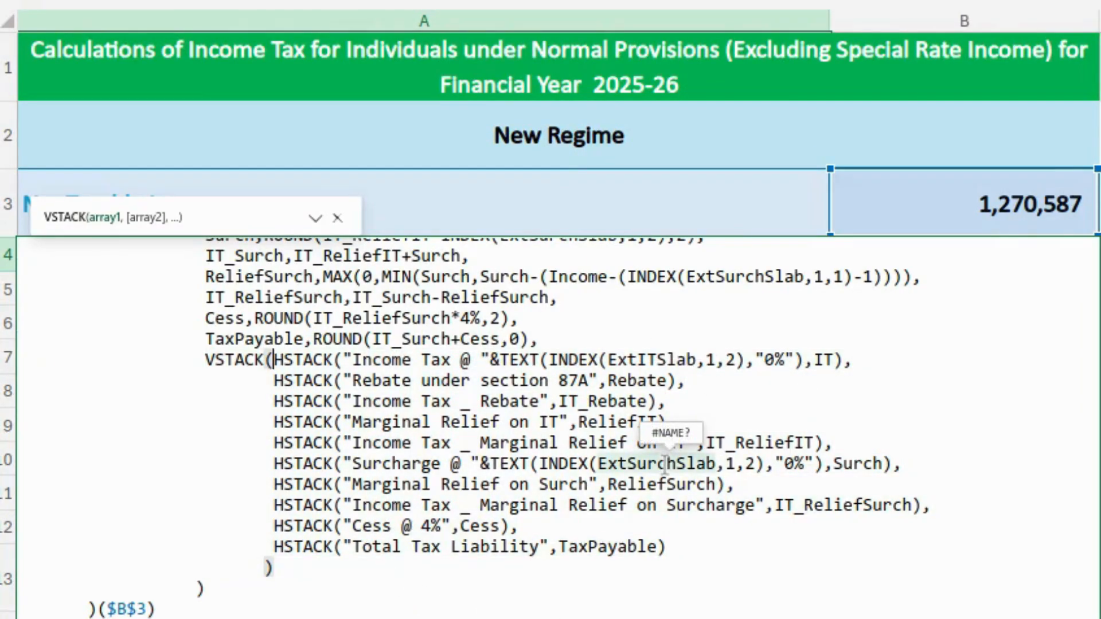
{"action": "key", "text": "Return"}
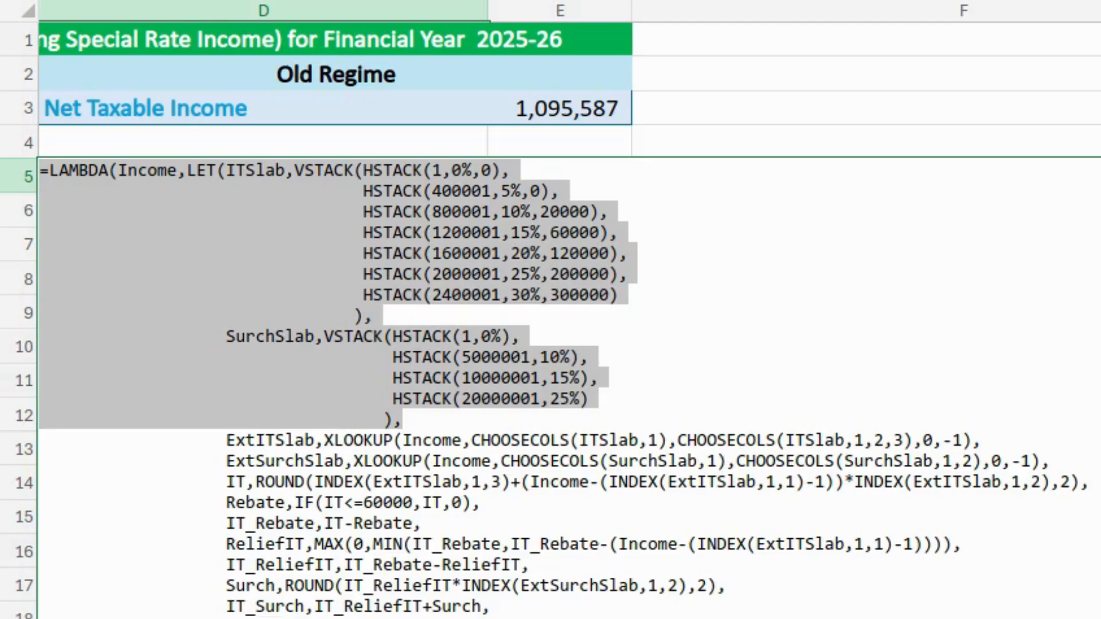
Paste the Old Regime slabs over the copied formula's tables: ITSlab from 250001 at 5%, 500001 at 20%, 1000001 at 30%; SurchSlab up to 50000001 at 37%.
{"action": "key", "text": "ctrl+v"}
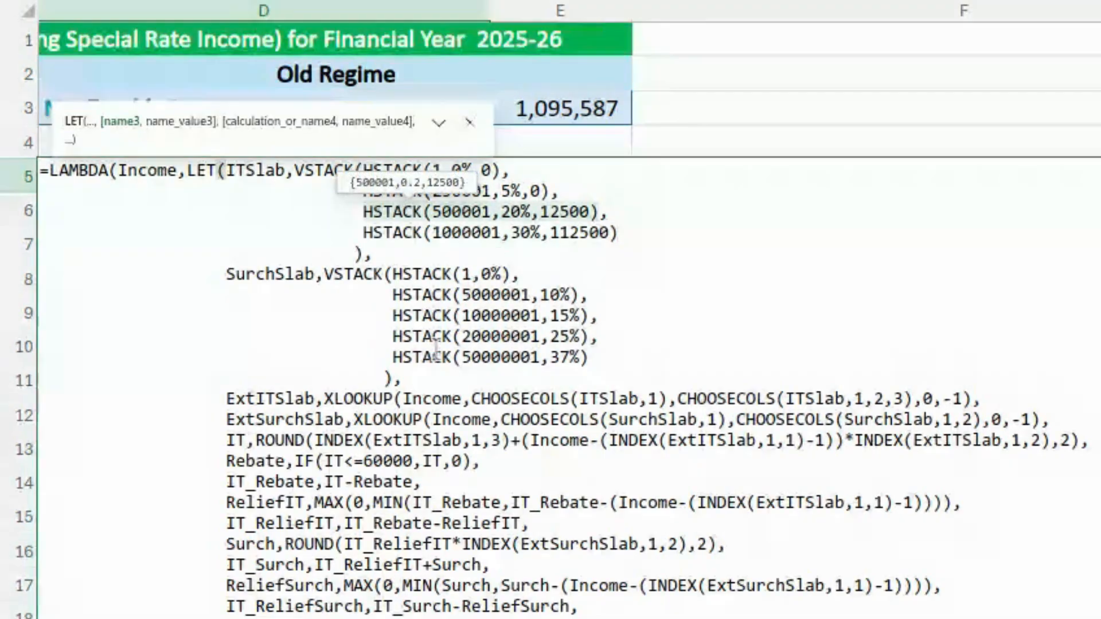
{"action": "mouse_move", "coordinate": [553, 360]}
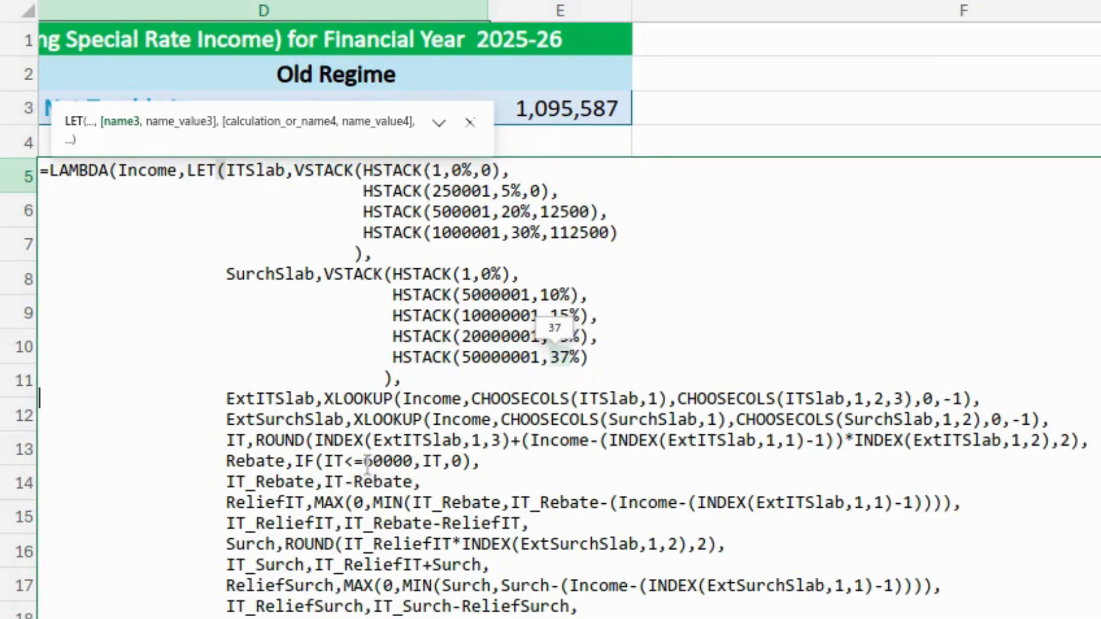
Change the rebate threshold in the Old Regime formula to 12500, giving IF(IT<=12500,IT,0).
{"action": "mouse_move", "coordinate": [368, 464]}
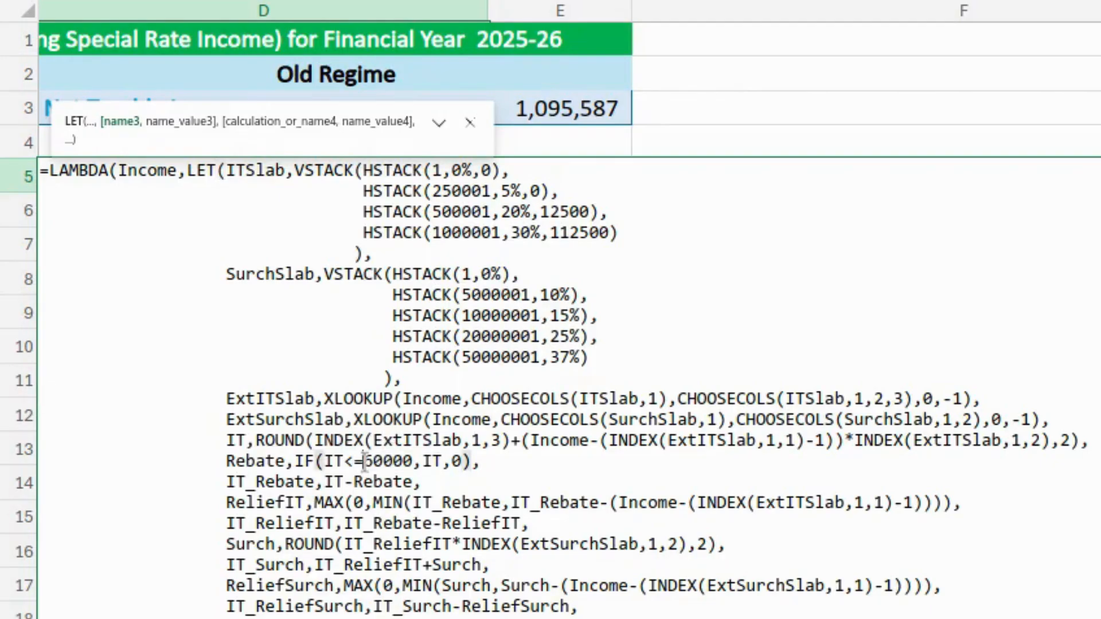
{"action": "left_click", "coordinate": [365, 463]}
{"action": "key", "text": "shift+Right"}
{"action": "key", "text": "shift+Right"}
{"action": "key", "text": "shift+Right"}
{"action": "key", "text": "shift+Right"}
{"action": "key", "text": "shift+Right"}
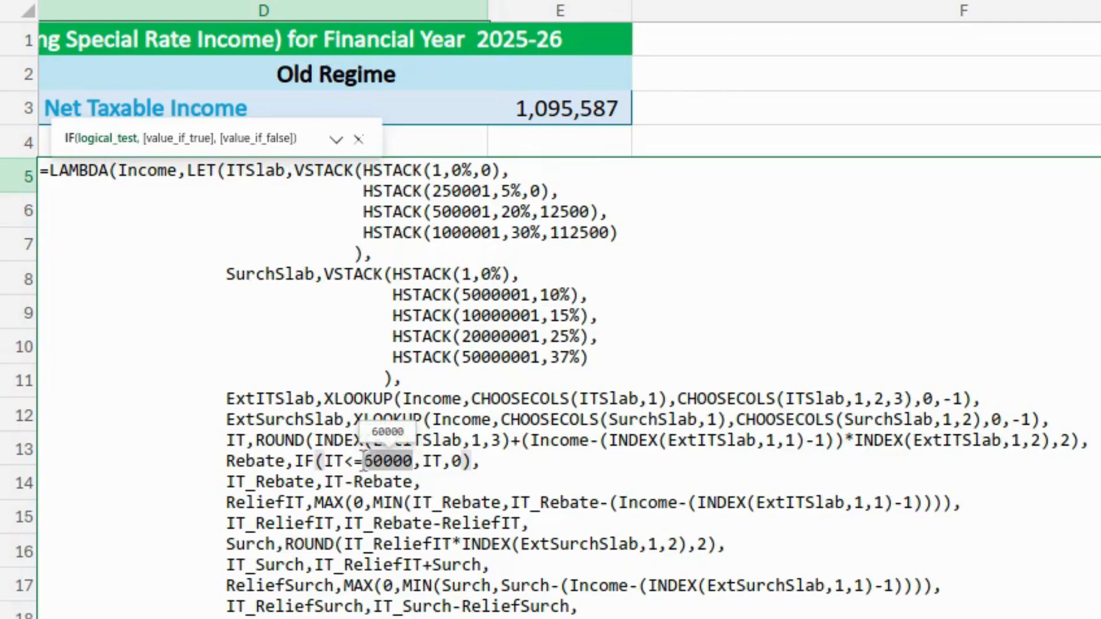
{"action": "type", "text": "12500"}
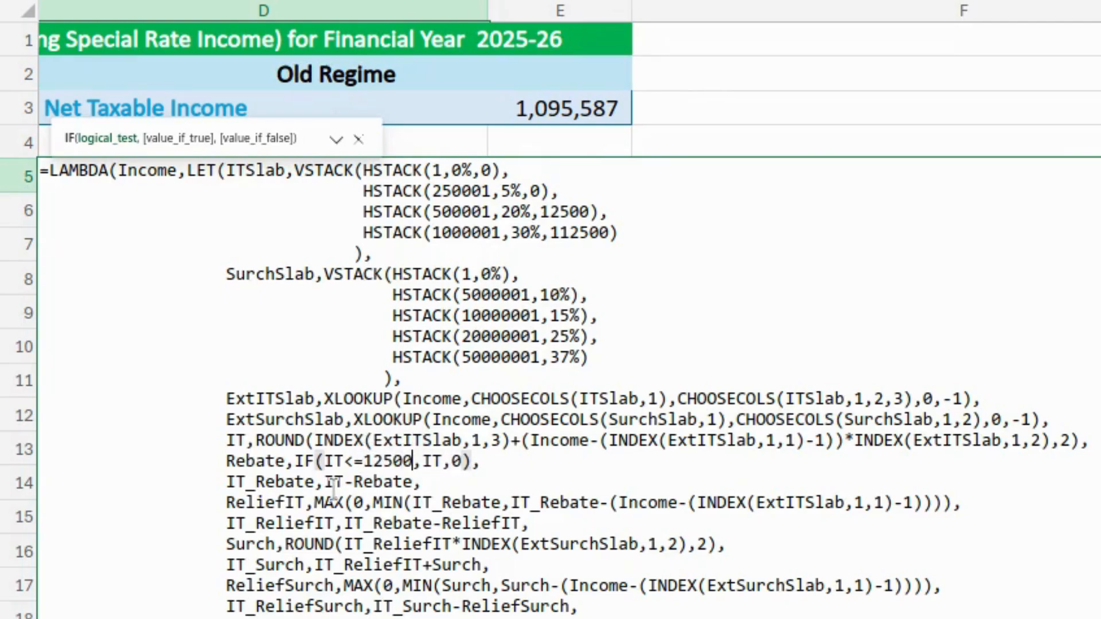
Replace the ReliefIT expression MAX(0,MIN(...)) in the Old Regime formula with 0 and commit the formula.
{"action": "left_click", "coordinate": [315, 500]}
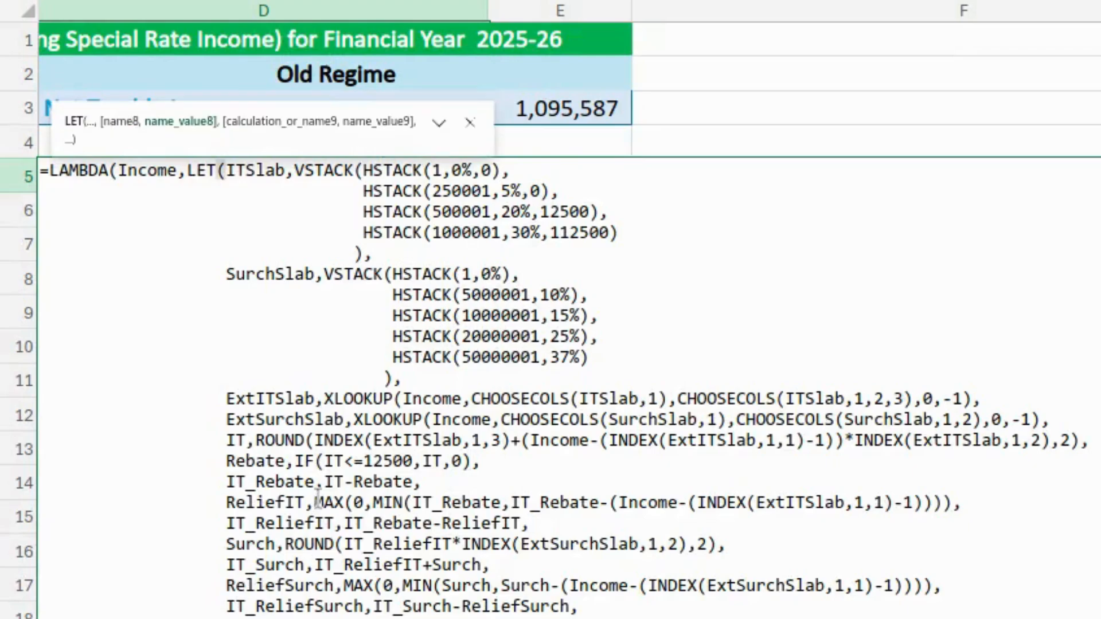
{"action": "key", "text": "shift+Right"}
{"action": "key", "text": "shift+Right"}
{"action": "key", "text": "shift+Right"}
{"action": "key", "text": "shift+Right"}
{"action": "key", "text": "shift+Right"}
{"action": "key", "text": "shift+Right"}
{"action": "key", "text": "shift+Right"}
{"action": "key", "text": "shift+Right"}
{"action": "key", "text": "shift+Right"}
{"action": "key", "text": "shift+Right"}
{"action": "key", "text": "shift+Right"}
{"action": "key", "text": "shift+Right"}
{"action": "key", "text": "shift+Right"}
{"action": "key", "text": "shift+Right"}
{"action": "key", "text": "shift+Right"}
{"action": "key", "text": "shift+Right"}
{"action": "key", "text": "shift+Right"}
{"action": "key", "text": "shift+Right"}
{"action": "key", "text": "shift+Right"}
{"action": "key", "text": "shift+Right"}
{"action": "key", "text": "shift+Right"}
{"action": "key", "text": "shift+Right"}
{"action": "key", "text": "shift+Right"}
{"action": "key", "text": "shift+Right"}
{"action": "key", "text": "shift+Right"}
{"action": "key", "text": "shift+Right"}
{"action": "key", "text": "shift+Right"}
{"action": "key", "text": "shift+Right"}
{"action": "key", "text": "shift+Right"}
{"action": "key", "text": "shift+Right"}
{"action": "key", "text": "shift+Right"}
{"action": "key", "text": "shift+Right"}
{"action": "key", "text": "shift+Right"}
{"action": "key", "text": "shift+Right"}
{"action": "key", "text": "shift+Right"}
{"action": "key", "text": "shift+Right"}
{"action": "key", "text": "shift+Right"}
{"action": "key", "text": "shift+Right"}
{"action": "key", "text": "shift+Right"}
{"action": "key", "text": "shift+Right"}
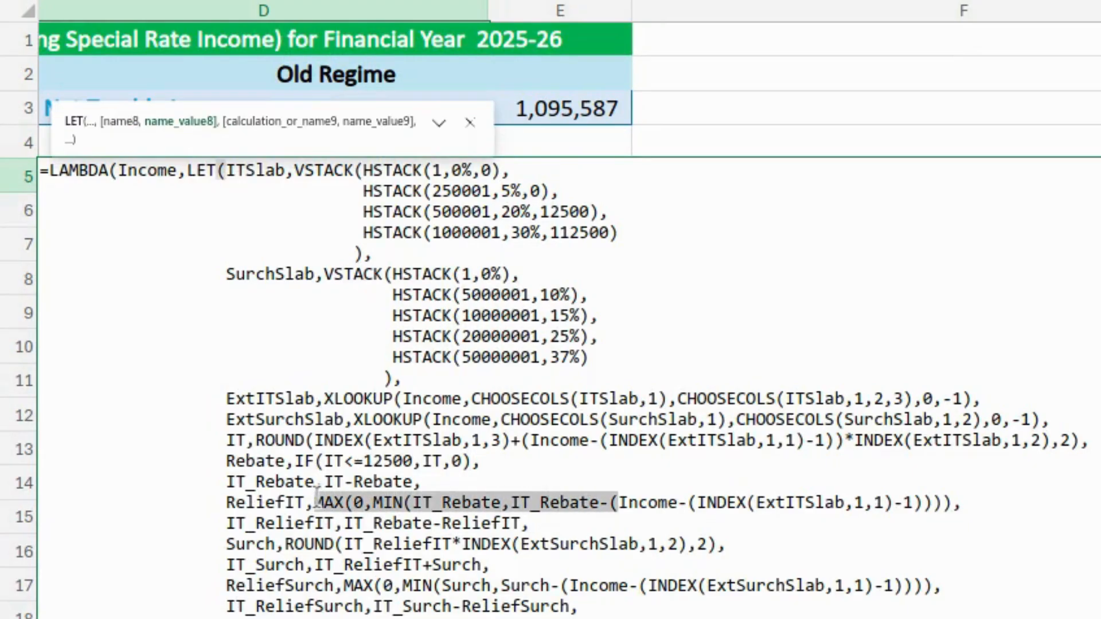
{"action": "key", "text": "shift+Right"}
{"action": "key", "text": "shift+Right"}
{"action": "key", "text": "shift+Right"}
{"action": "key", "text": "shift+Right"}
{"action": "key", "text": "shift+Right"}
{"action": "key", "text": "shift+Right"}
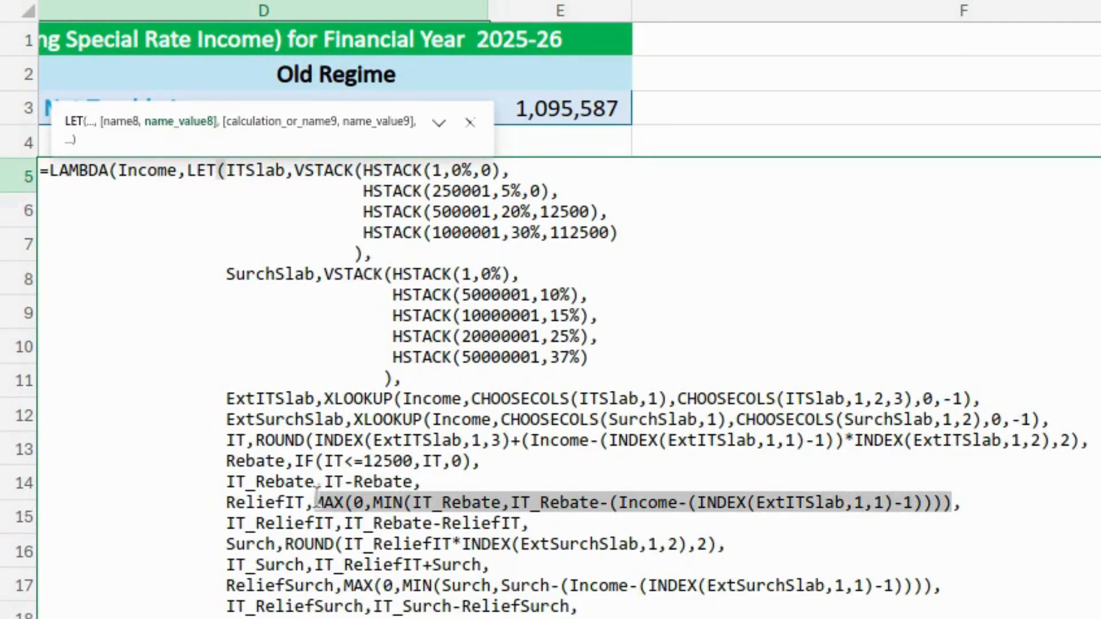
{"action": "type", "text": "0,"}
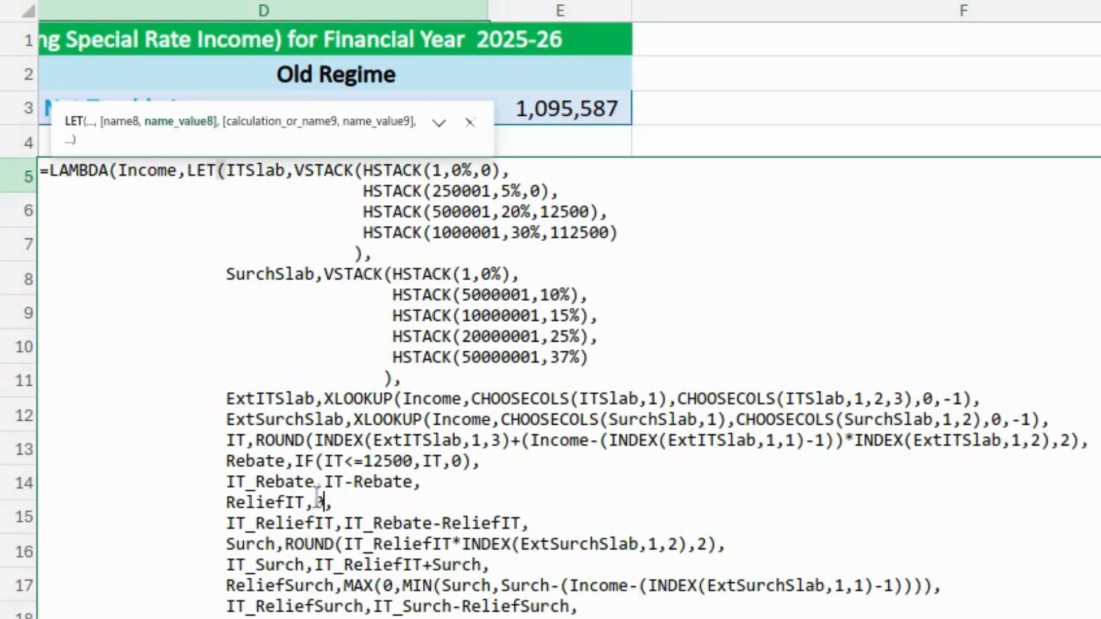
{"action": "key", "text": "Return"}
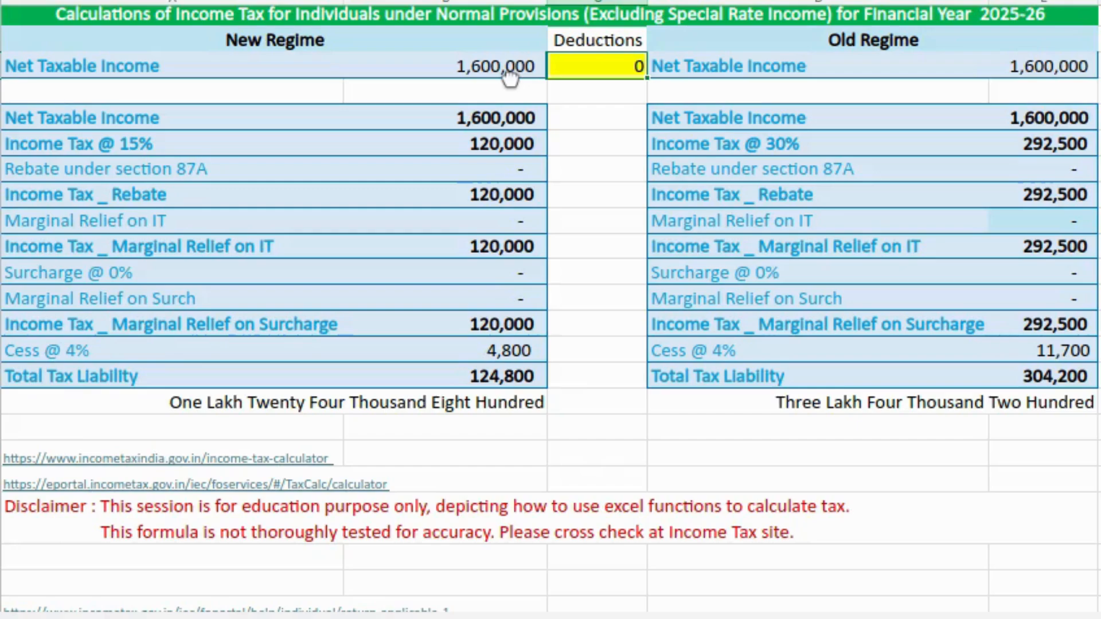
{"action": "type", "text": "=25000"}
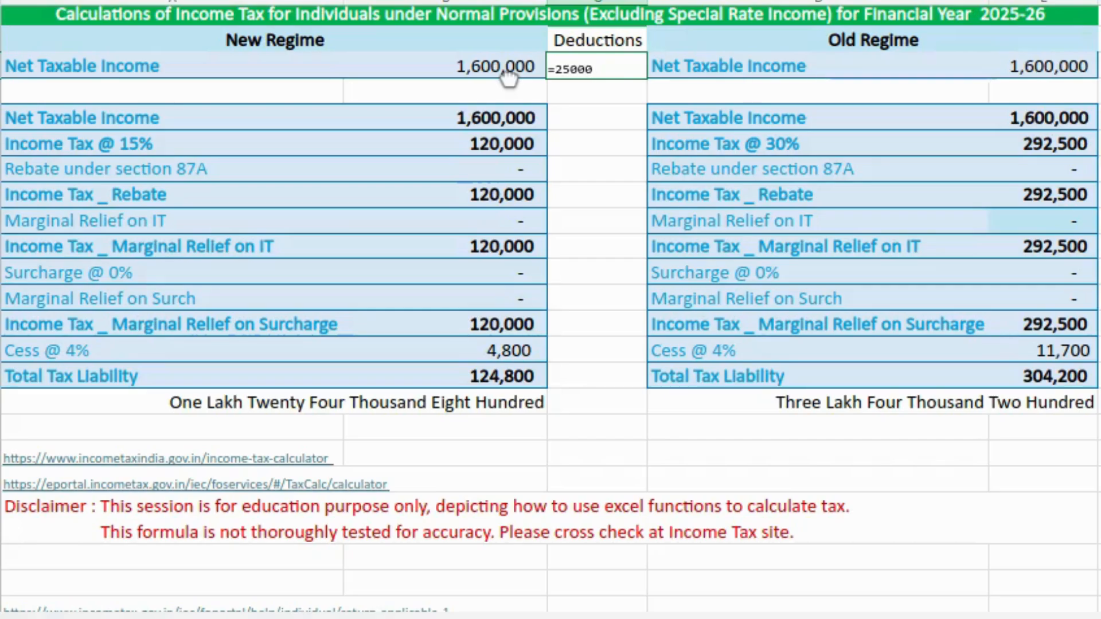
{"action": "type", "text": "-150000-2"}
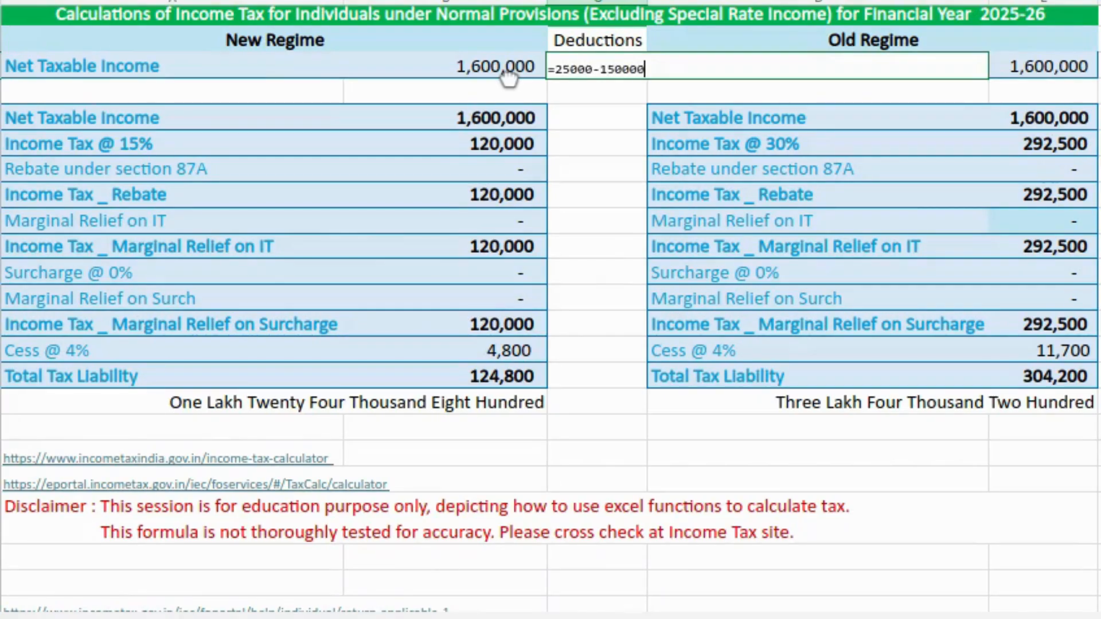
{"action": "type", "text": "5000"}
{"action": "key", "text": "Return"}
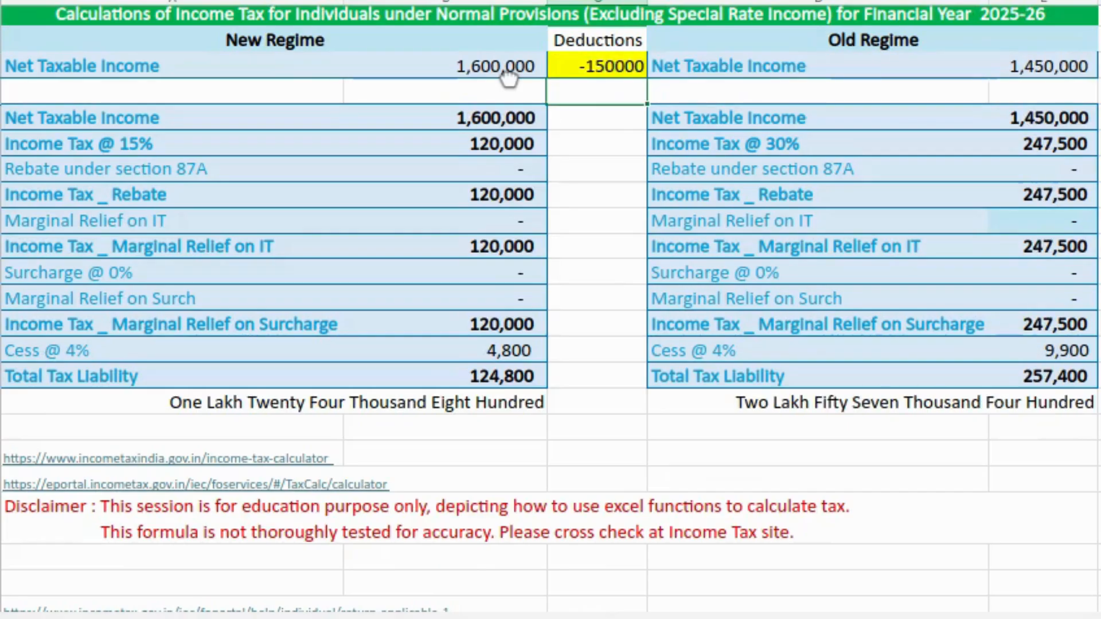